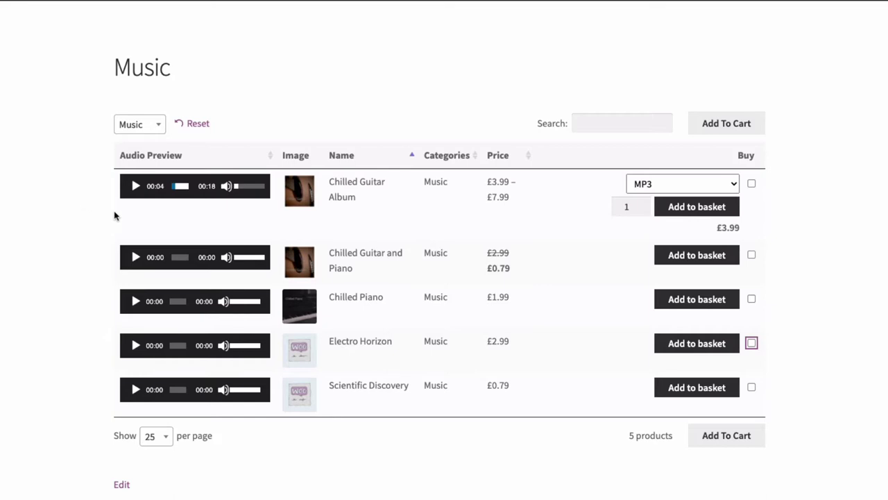
{"action": "left_click", "coordinate": [752, 255]}
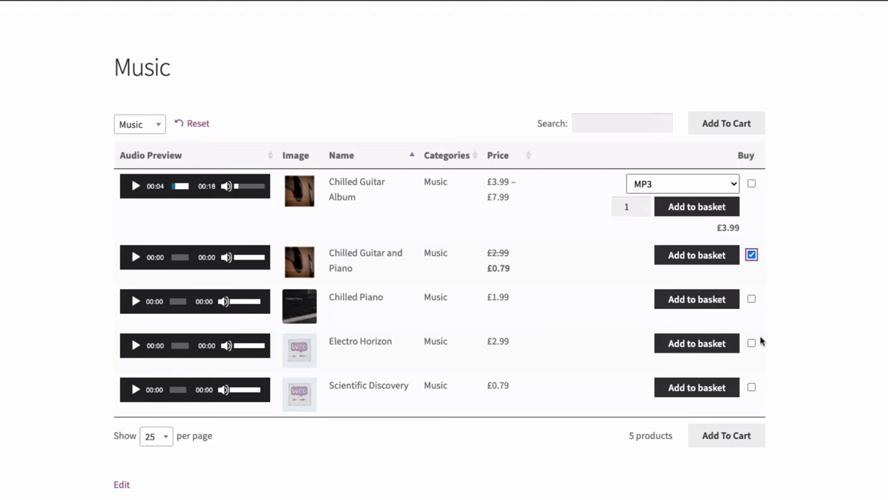
{"action": "left_click", "coordinate": [752, 255]}
{"action": "left_click", "coordinate": [135, 206]}
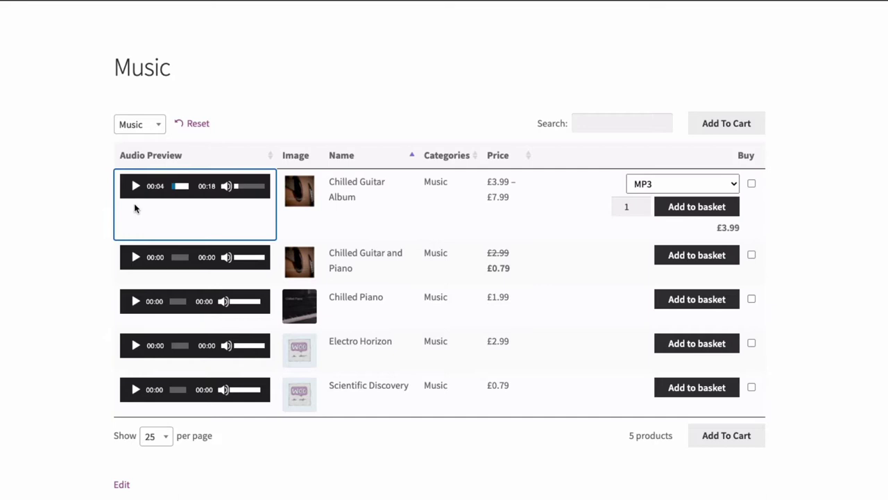
{"action": "left_click", "coordinate": [91, 197]}
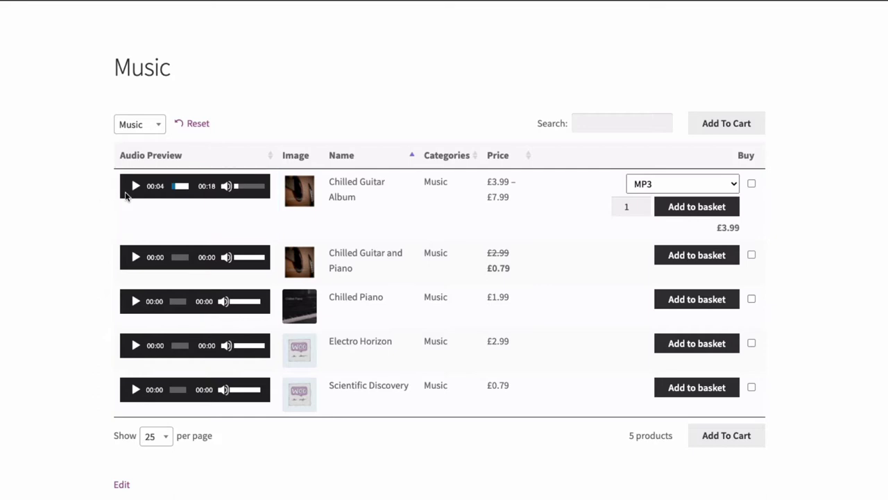
Step: Play the audio preview of the Chilled Guitar Album and pause it
{"action": "left_click", "coordinate": [136, 187]}
{"action": "left_click", "coordinate": [136, 188]}
{"action": "left_click", "coordinate": [136, 188]}
Step: Switch the Chilled Guitar Album's format to CD and back to MP3
{"action": "left_click", "coordinate": [734, 184]}
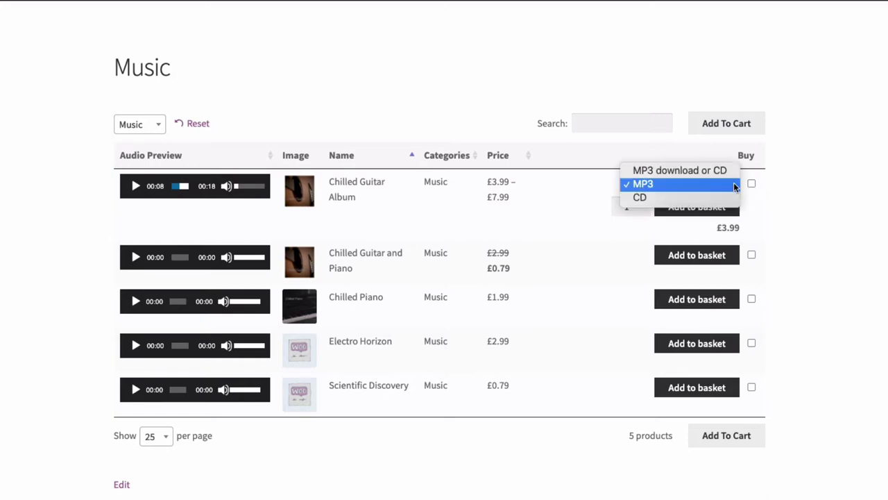
{"action": "left_click", "coordinate": [639, 197]}
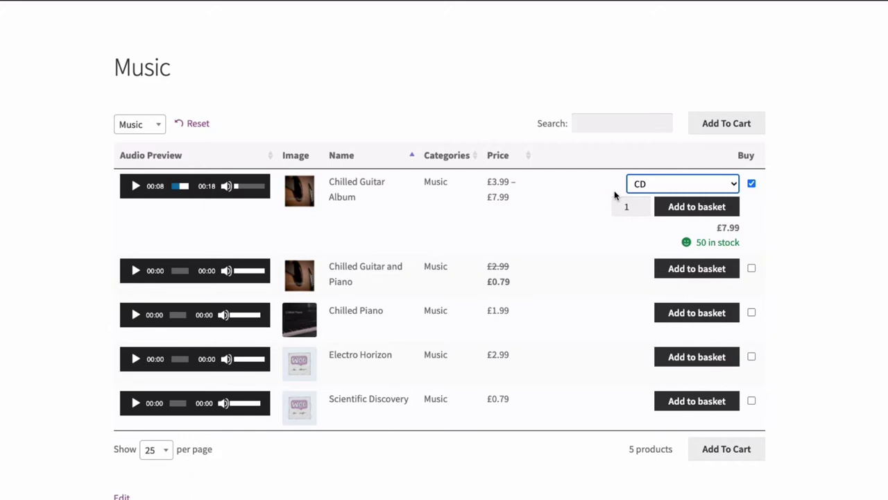
{"action": "left_click", "coordinate": [715, 184]}
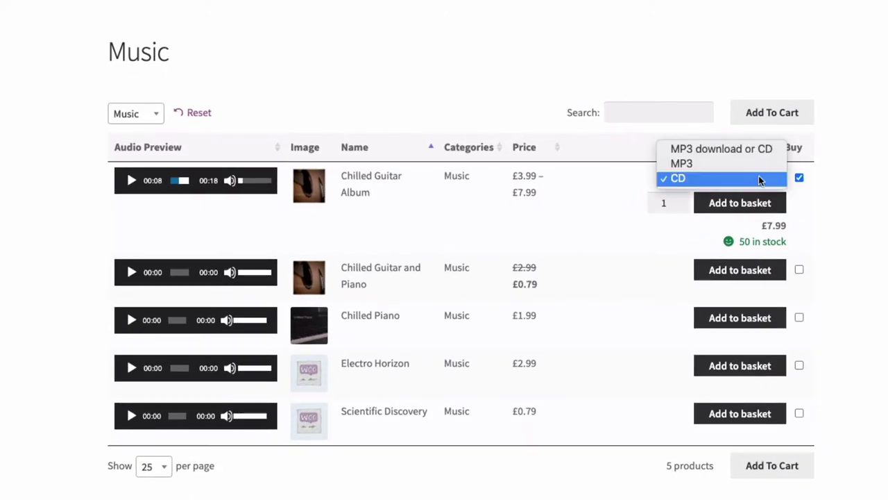
{"action": "left_click", "coordinate": [684, 164]}
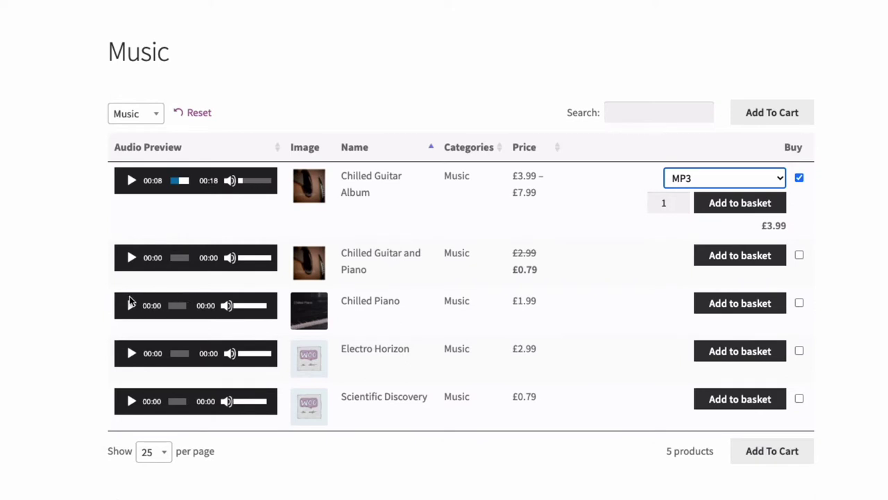
Step: Select Chilled Piano and Scientific Discovery as well, and add all selected products to the cart
{"action": "left_click", "coordinate": [798, 304]}
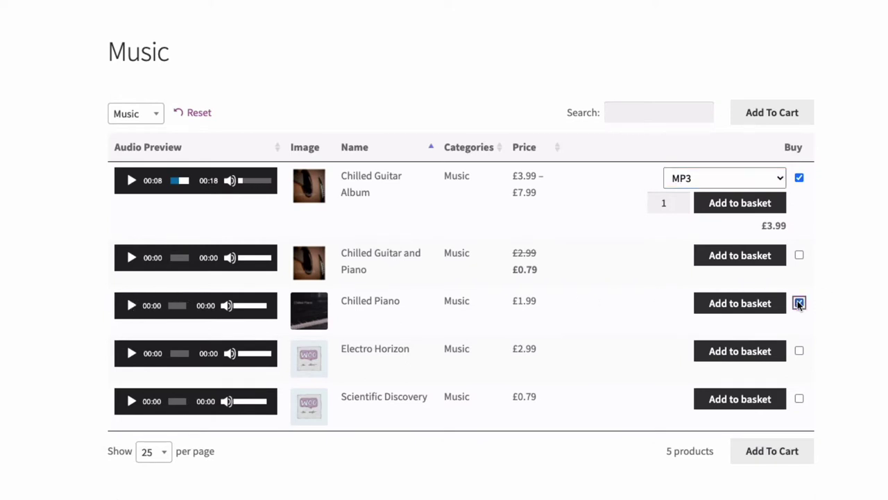
{"action": "left_click", "coordinate": [800, 398]}
{"action": "left_click", "coordinate": [765, 122]}
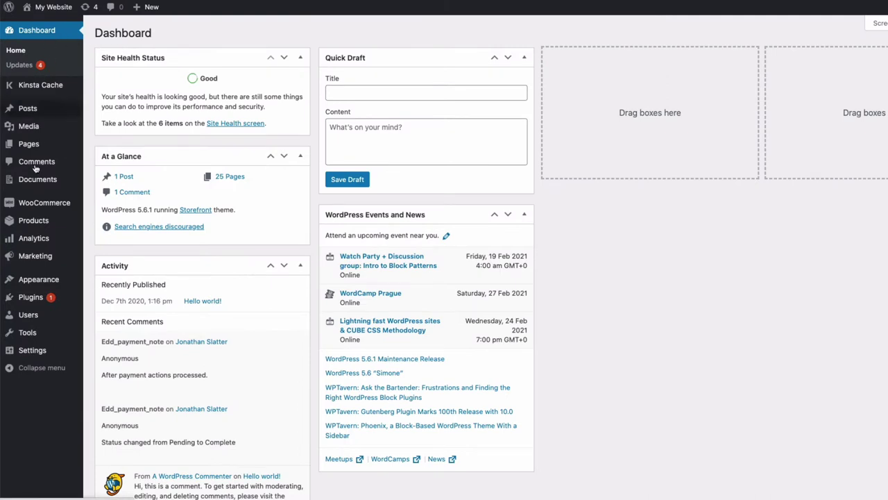
Step: Create a new product in the WordPress dashboard and name it "Audio Product"
{"action": "mouse_move", "coordinate": [42, 209]}
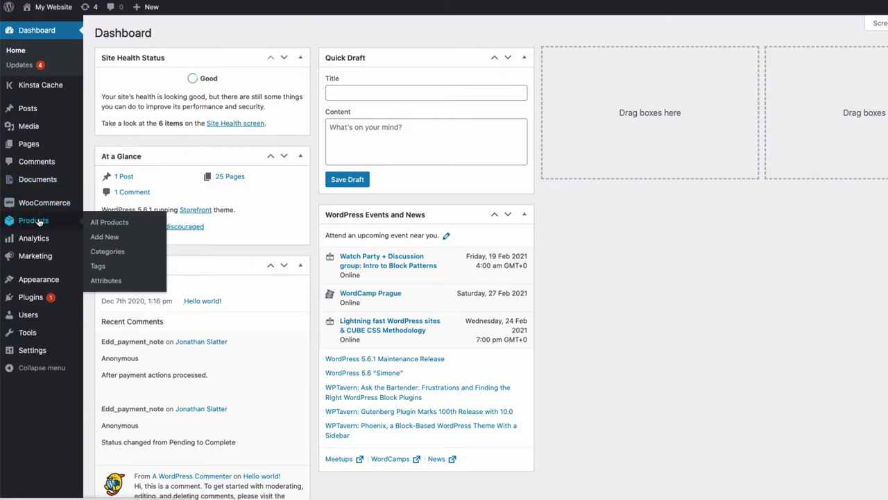
{"action": "left_click", "coordinate": [109, 237]}
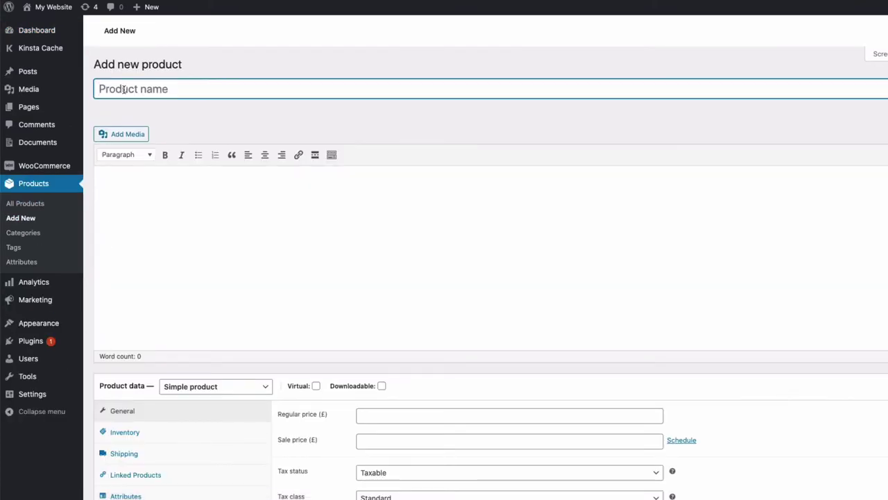
{"action": "type", "text": "Audi"}
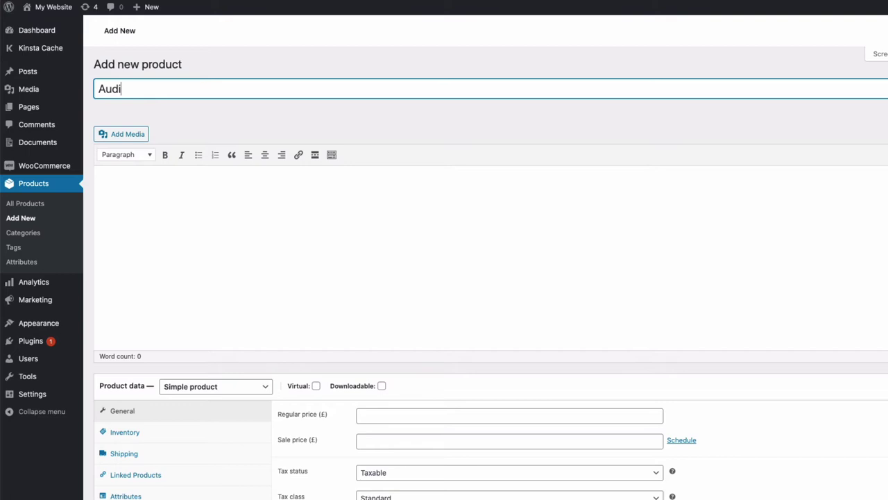
{"action": "type", "text": "o Product"}
Step: Toggle the Product data element off and on again in the screen options
{"action": "scroll", "coordinate": [243, 222], "scroll_direction": "down", "scroll_amount": 5}
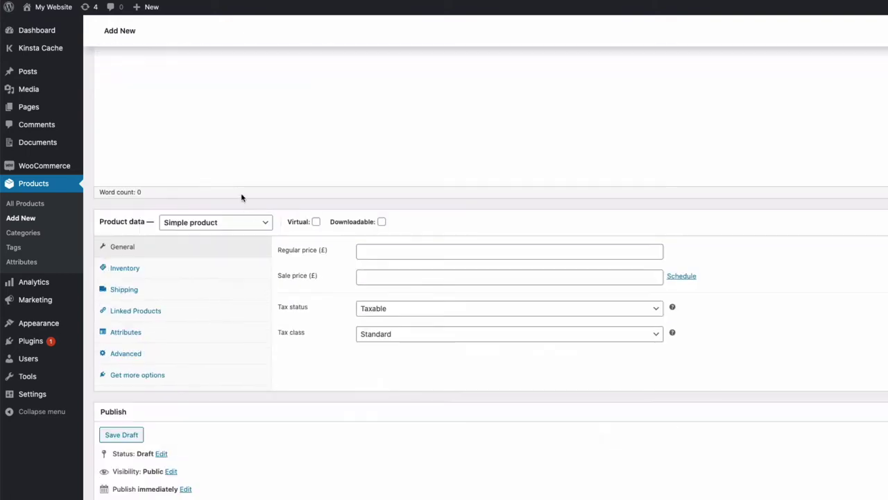
{"action": "scroll", "coordinate": [241, 194], "scroll_direction": "down", "scroll_amount": 1}
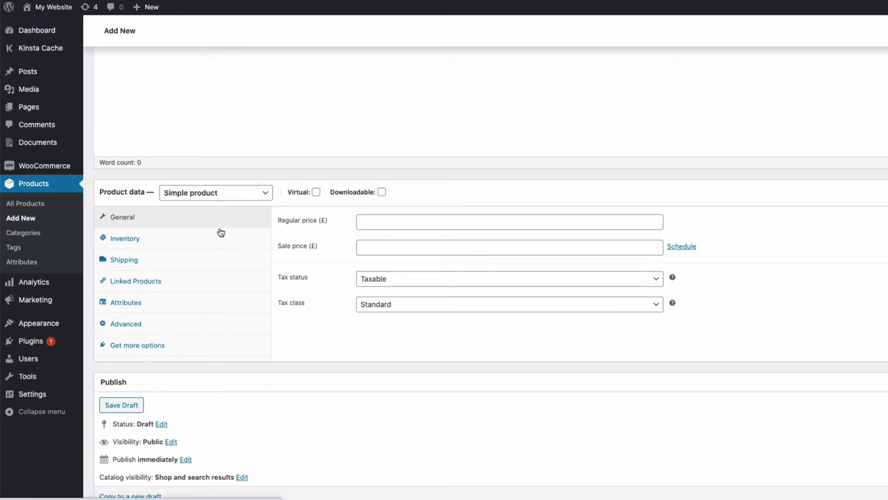
{"action": "scroll", "coordinate": [738, 202], "scroll_direction": "up", "scroll_amount": 6}
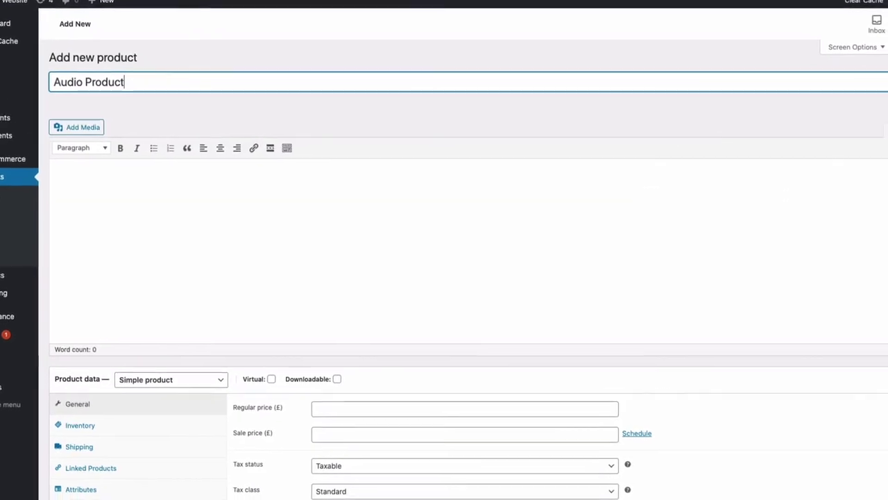
{"action": "left_click", "coordinate": [880, 47]}
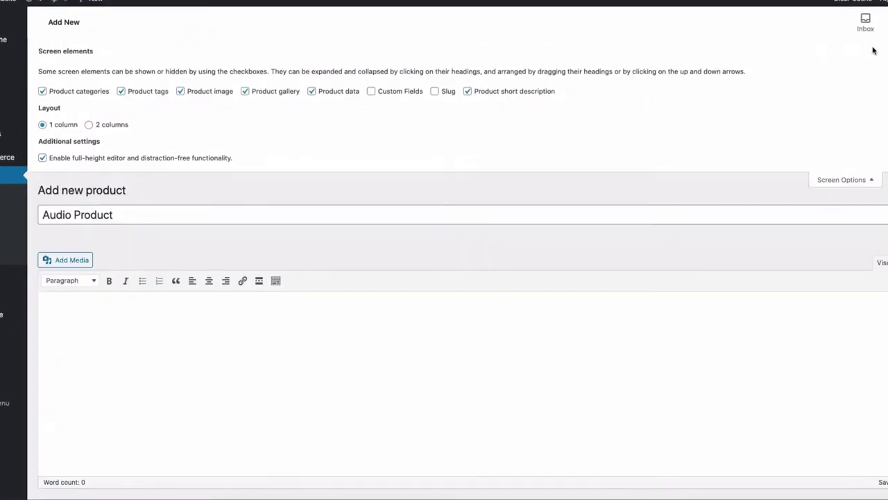
{"action": "left_click", "coordinate": [312, 92]}
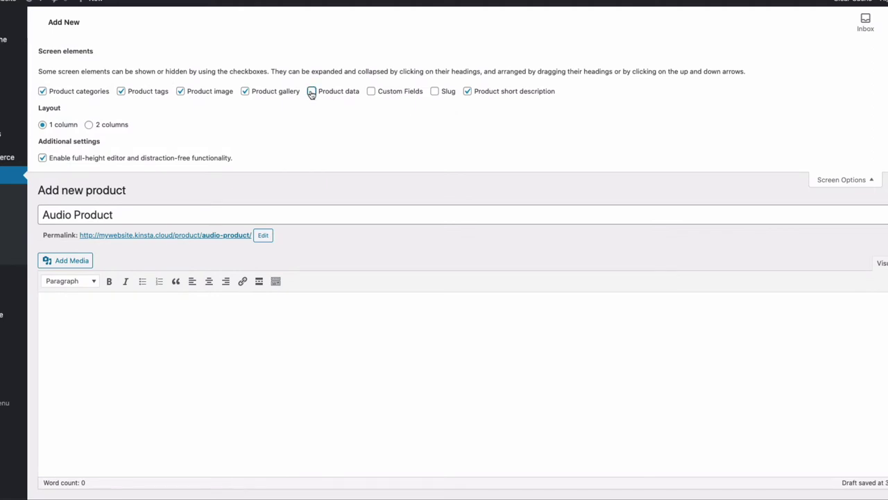
{"action": "left_click", "coordinate": [313, 92]}
{"action": "left_click", "coordinate": [840, 179]}
Step: Set Audio Product up as a simple, virtual and downloadable product with a regular price of £2.99
{"action": "scroll", "coordinate": [349, 214], "scroll_direction": "down", "scroll_amount": 5}
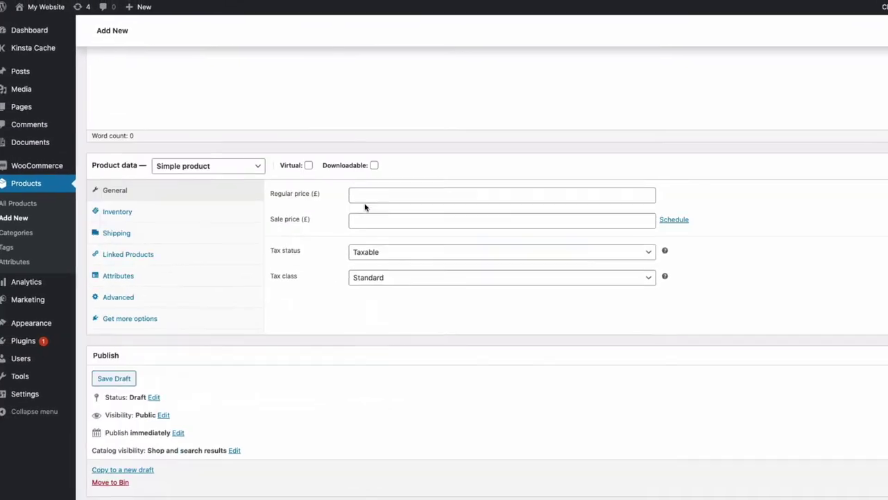
{"action": "left_click", "coordinate": [258, 168]}
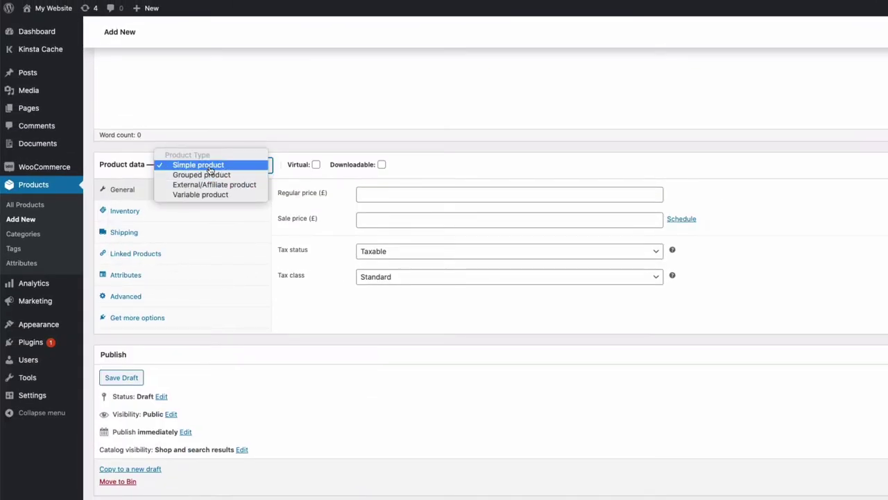
{"action": "left_click", "coordinate": [210, 166]}
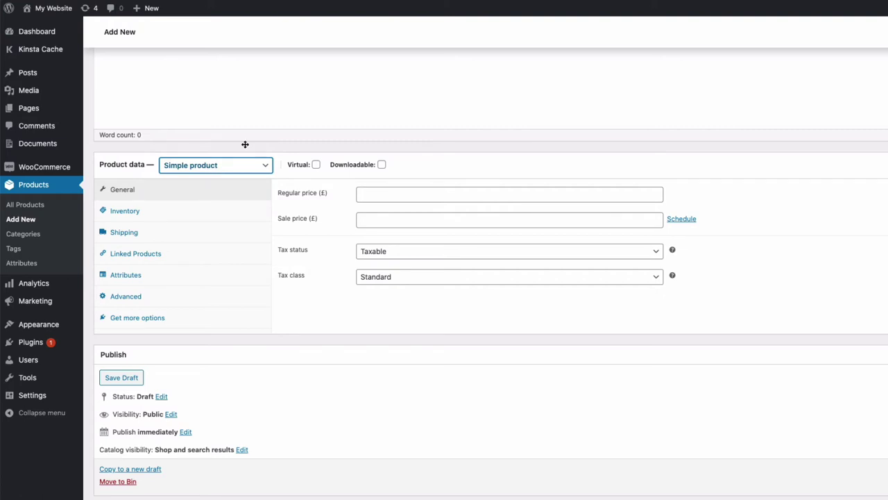
{"action": "left_click", "coordinate": [316, 166]}
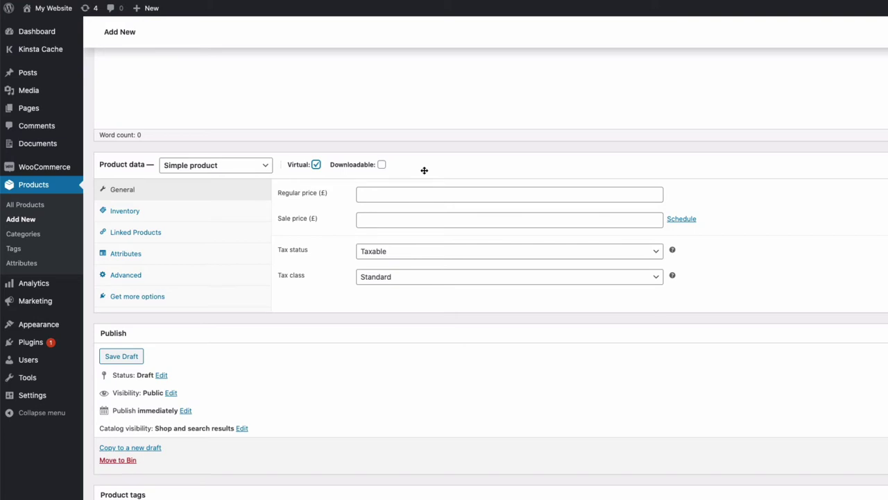
{"action": "left_click", "coordinate": [381, 165]}
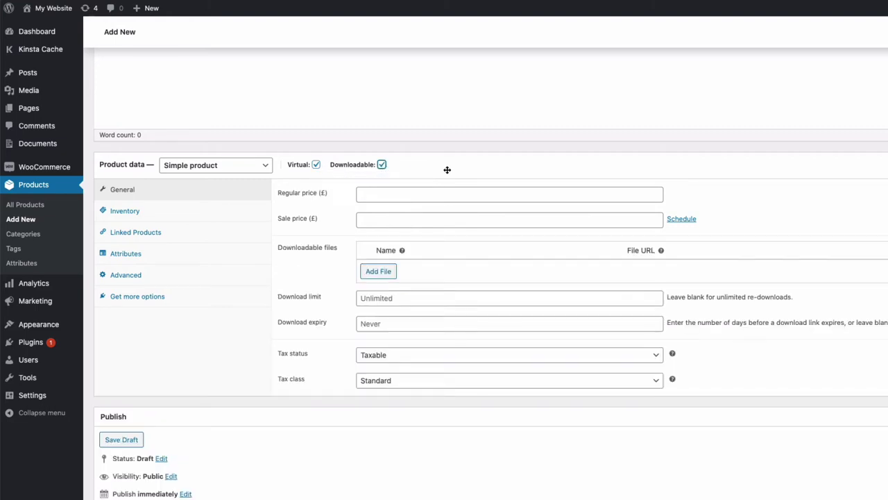
{"action": "left_click", "coordinate": [407, 194]}
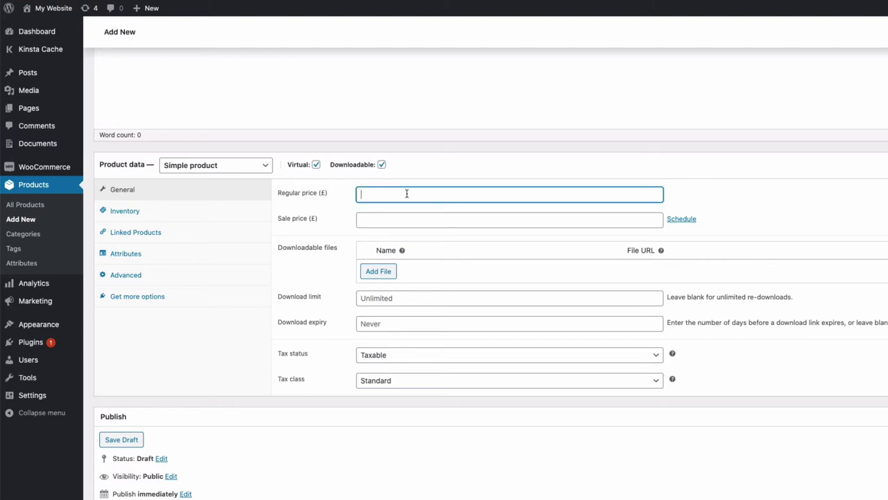
{"action": "type", "text": "2.99"}
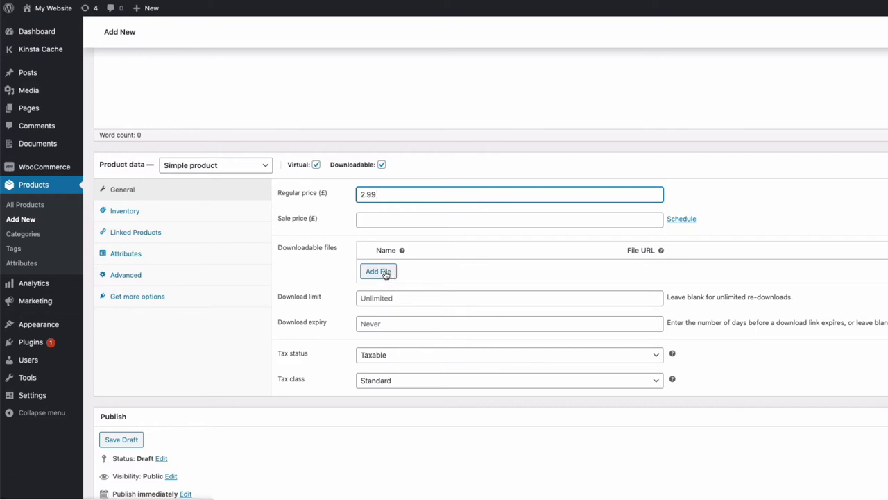
Step: Add a downloadable file named "Audio Product", using MS1821-Chilled-Guitar-Podcast-Opener-tqyqlk.mp3 from the media library
{"action": "left_click", "coordinate": [386, 273]}
{"action": "left_click", "coordinate": [395, 271]}
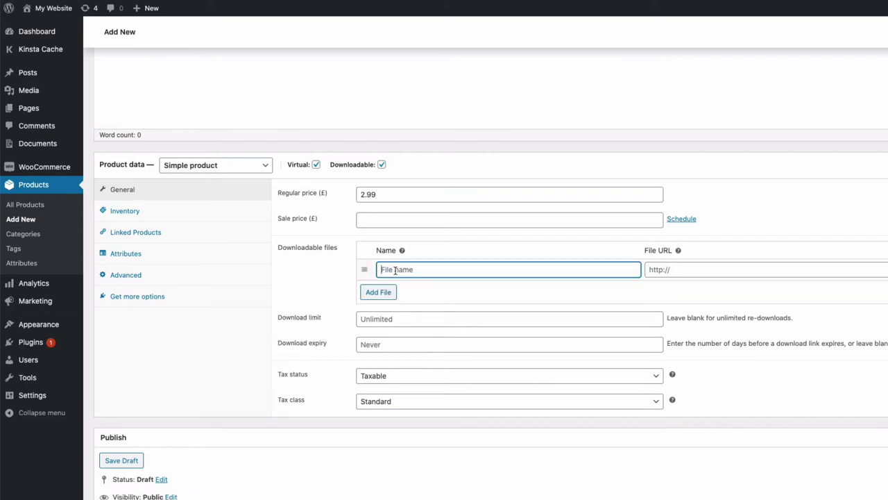
{"action": "type", "text": "Audio Product"}
{"action": "left_click", "coordinate": [768, 269]}
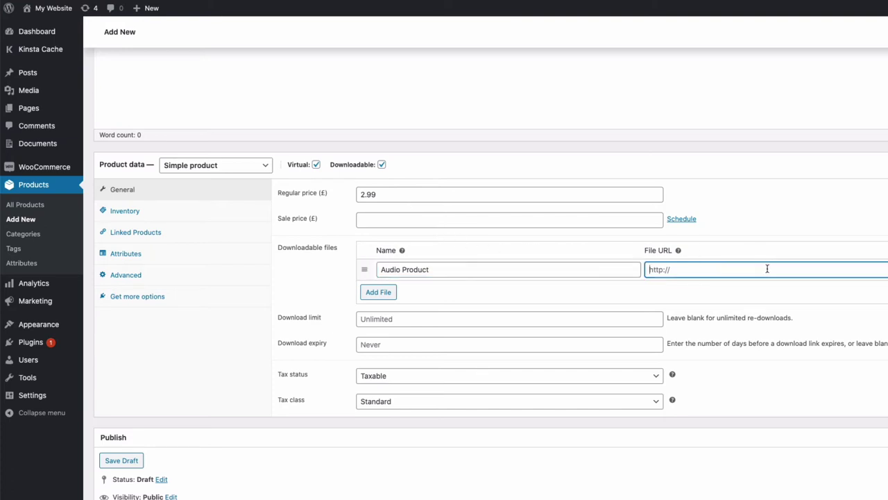
{"action": "left_click", "coordinate": [887, 272]}
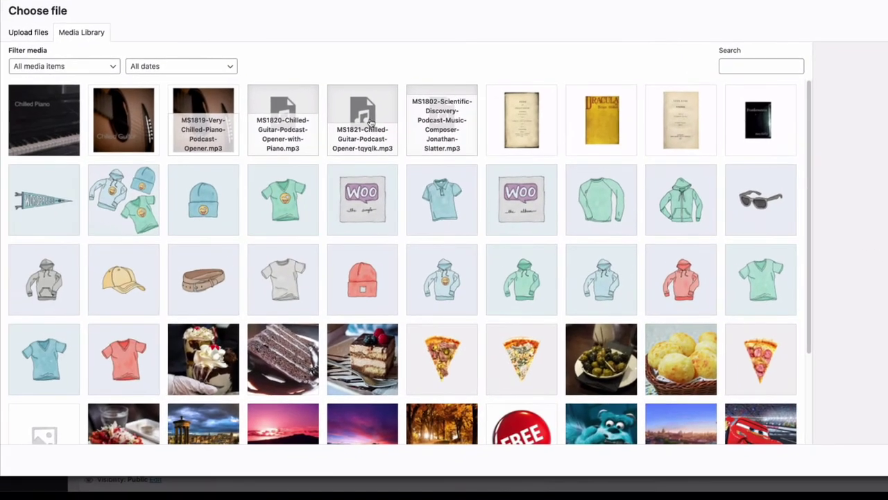
{"action": "left_click", "coordinate": [40, 32]}
{"action": "left_click", "coordinate": [72, 34]}
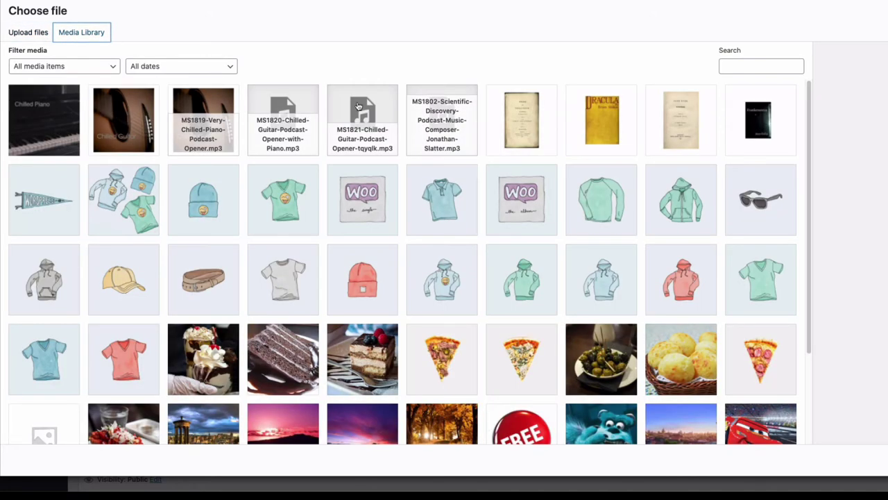
{"action": "left_click", "coordinate": [378, 112]}
{"action": "left_click", "coordinate": [860, 459]}
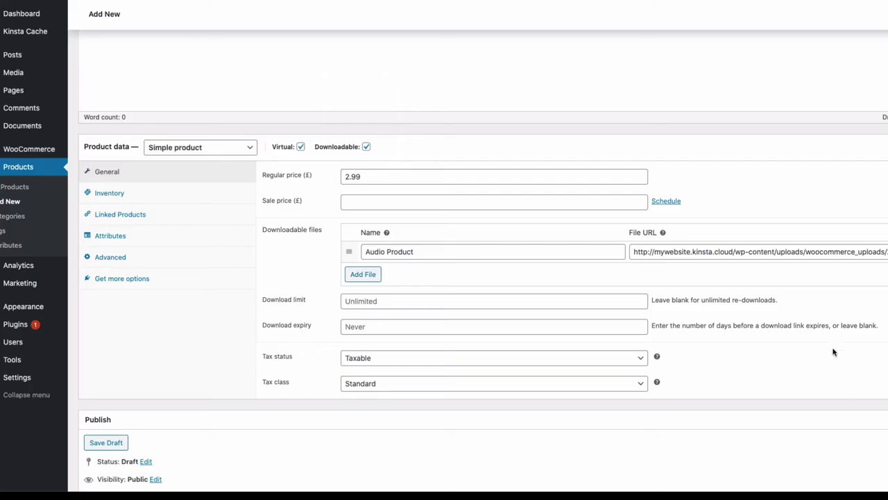
Step: Examine the full file URL of the product's downloadable file
{"action": "left_click", "coordinate": [633, 251]}
{"action": "left_click_drag", "start_coordinate": [633, 251], "coordinate": [885, 250]}
{"action": "left_click_drag", "start_coordinate": [803, 251], "coordinate": [758, 251]}
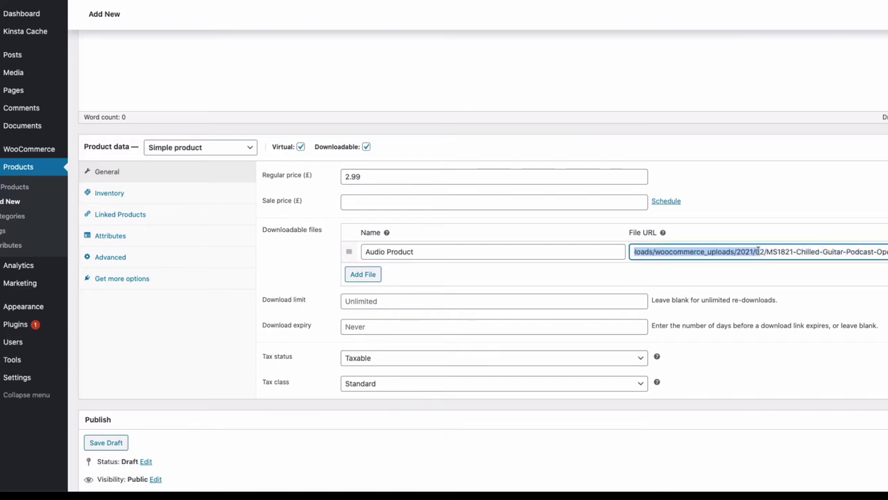
{"action": "left_click", "coordinate": [696, 270]}
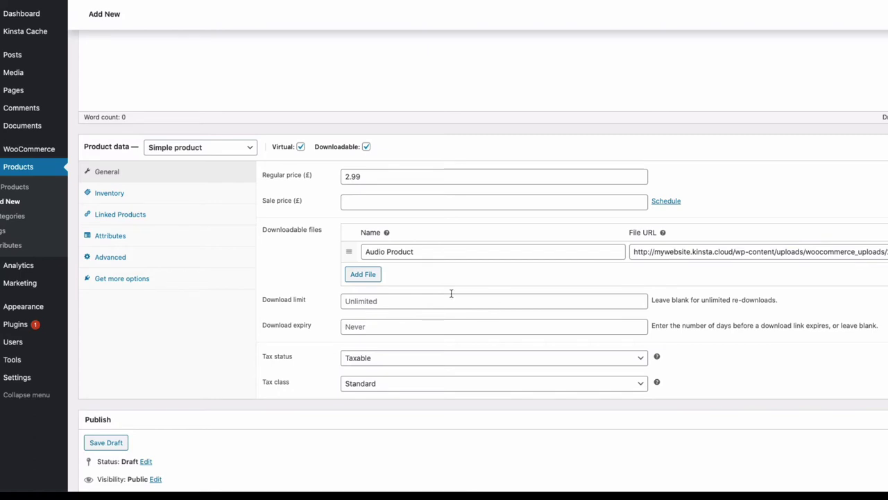
Step: Set the Chilled Guitar picture from the media library as the product image
{"action": "scroll", "coordinate": [321, 287], "scroll_direction": "down", "scroll_amount": 5}
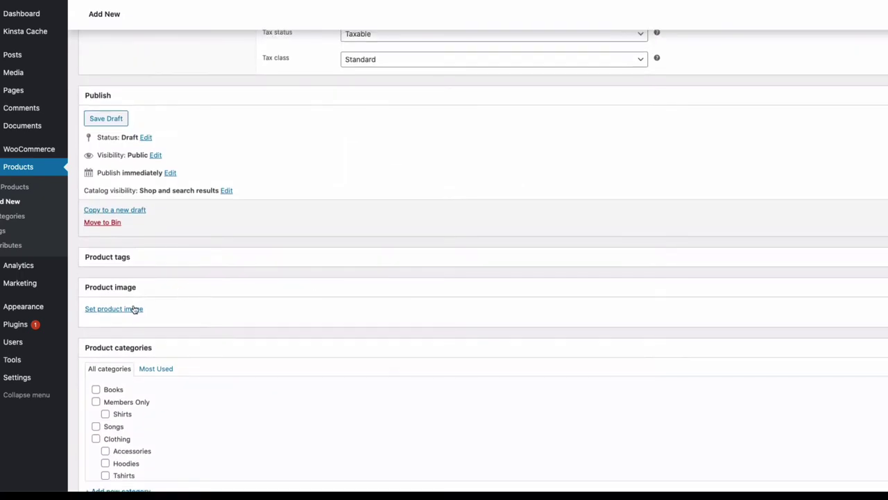
{"action": "left_click", "coordinate": [127, 310]}
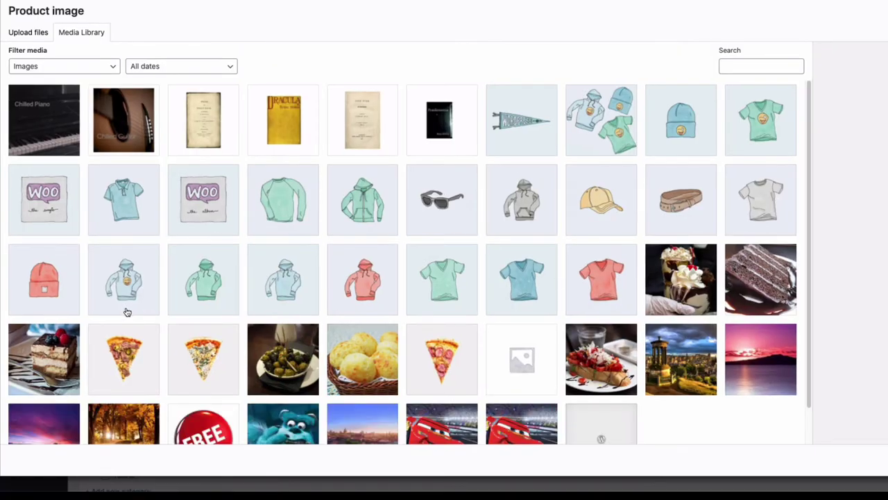
{"action": "left_click", "coordinate": [127, 122]}
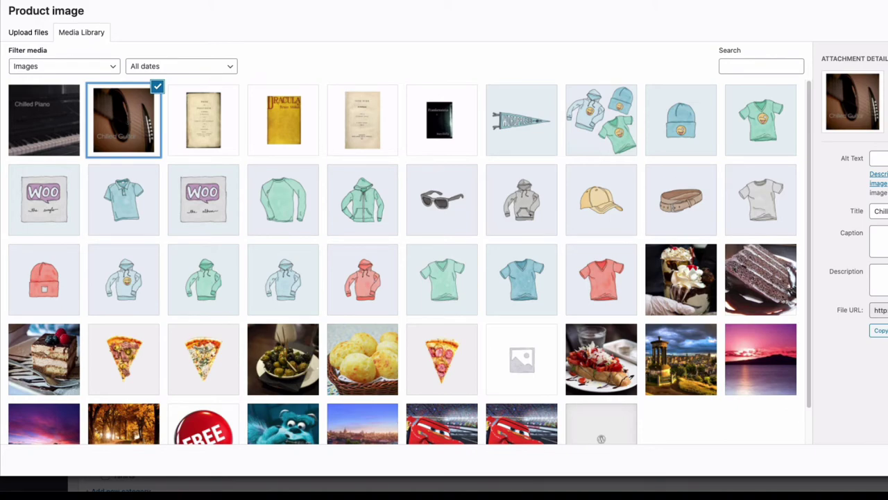
{"action": "left_click", "coordinate": [847, 476]}
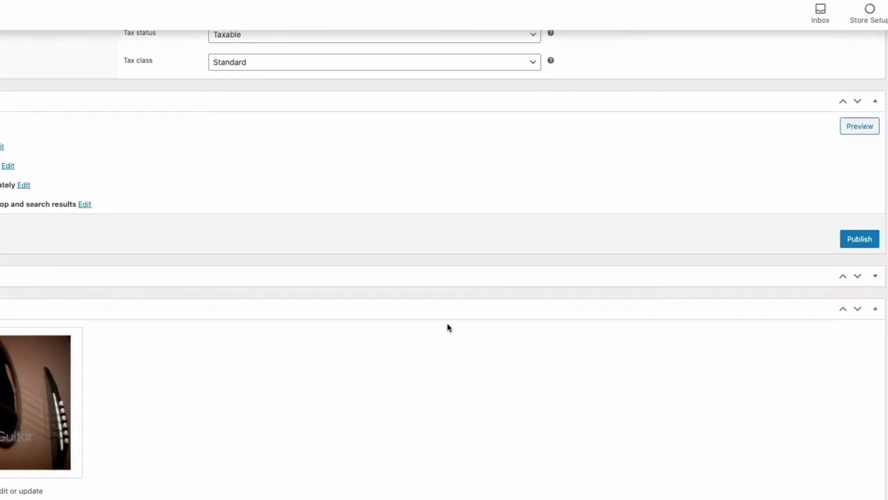
Step: Preview the Audio Product page and examine its image, price and basket option
{"action": "left_click", "coordinate": [859, 128]}
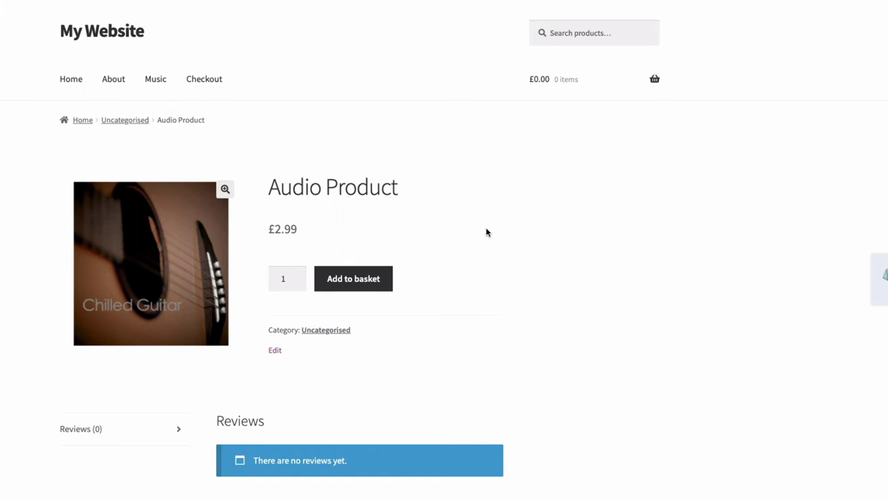
{"action": "scroll", "coordinate": [484, 234], "scroll_direction": "down", "scroll_amount": 1}
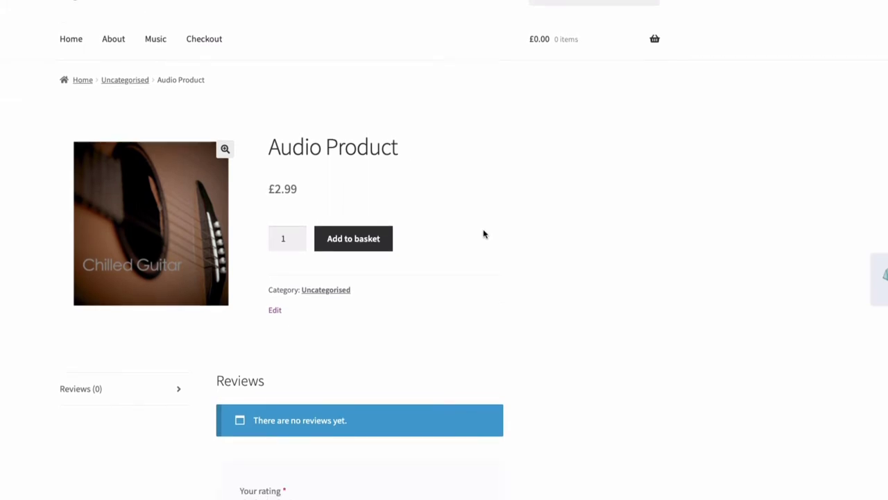
{"action": "scroll", "coordinate": [484, 234], "scroll_direction": "up", "scroll_amount": 1}
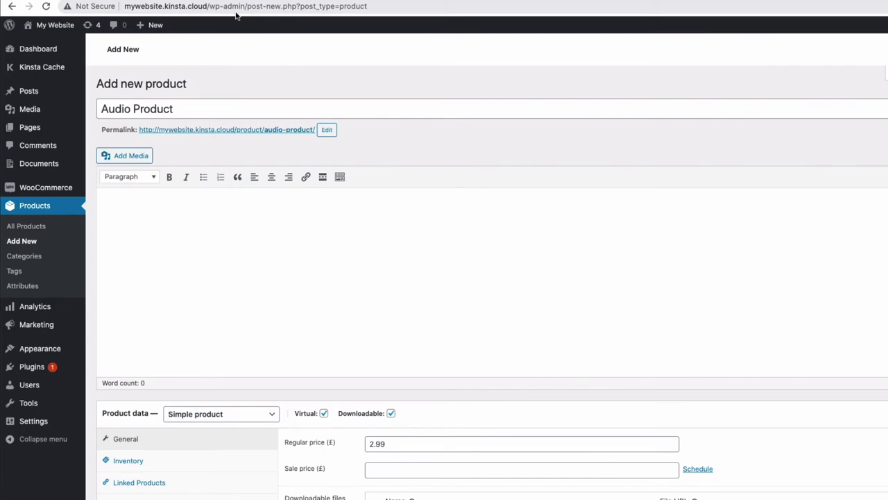
Step: Insert MS1821-Chilled-Guitar-Podcast-Opener-tqyqlk.mp3 from the media library into the product short description as an audio player
{"action": "scroll", "coordinate": [240, 160], "scroll_direction": "down", "scroll_amount": 3}
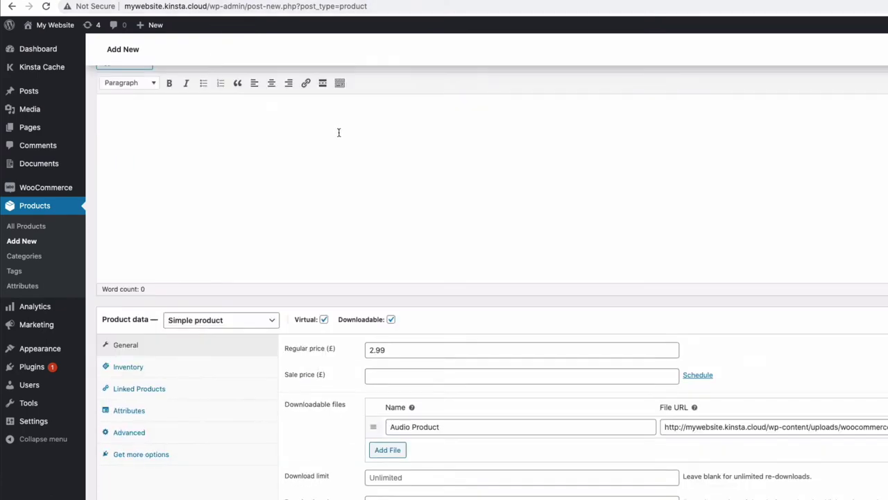
{"action": "scroll", "coordinate": [361, 131], "scroll_direction": "down", "scroll_amount": 15}
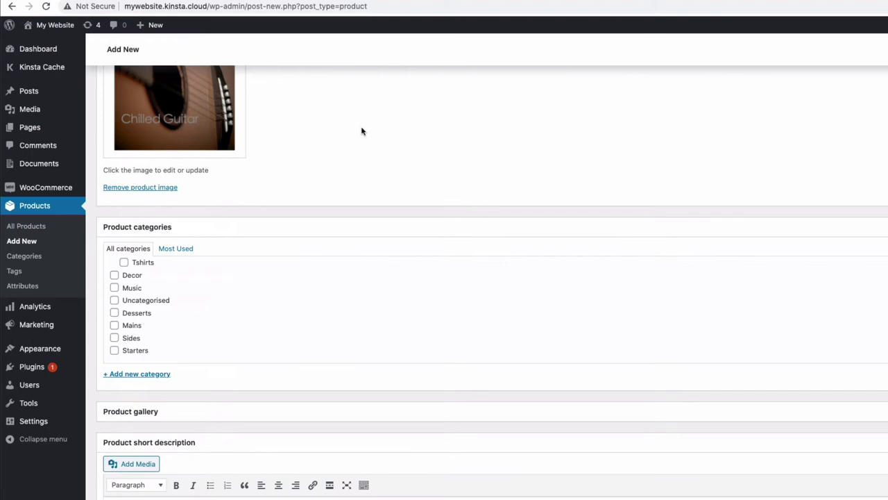
{"action": "scroll", "coordinate": [361, 131], "scroll_direction": "down", "scroll_amount": 4}
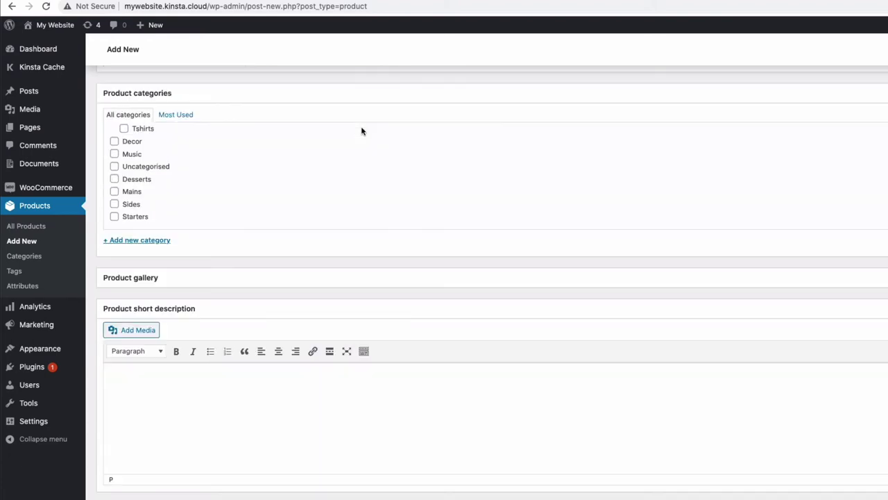
{"action": "left_click", "coordinate": [131, 332]}
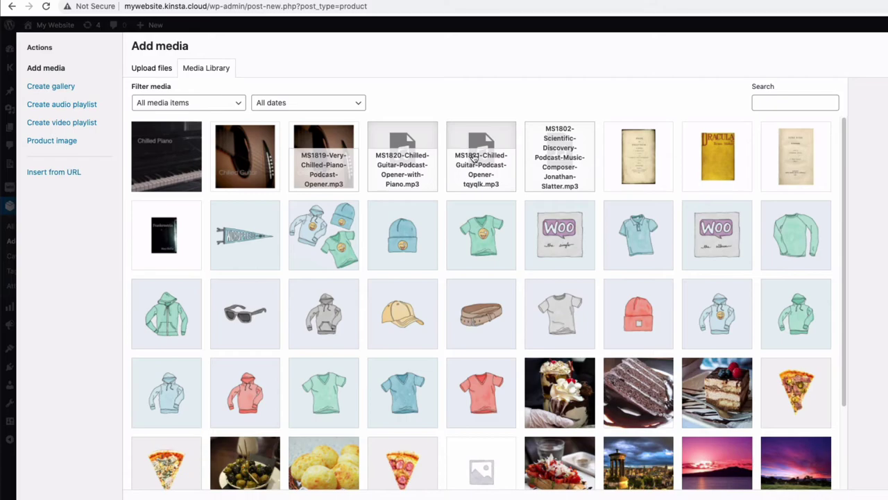
{"action": "left_click", "coordinate": [474, 158]}
{"action": "left_click", "coordinate": [805, 497]}
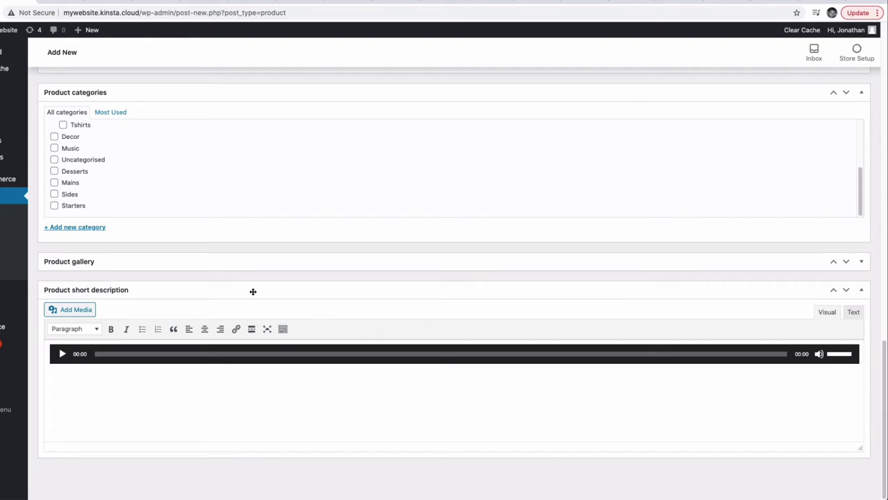
Step: Preview the Audio Product page again and play a portion of the track in its audio player, then pause it
{"action": "scroll", "coordinate": [259, 240], "scroll_direction": "up", "scroll_amount": 1}
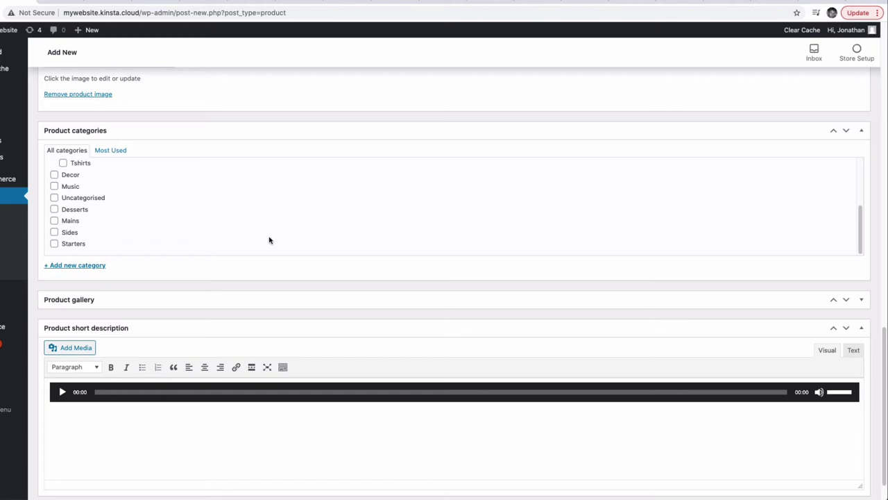
{"action": "scroll", "coordinate": [269, 240], "scroll_direction": "up", "scroll_amount": 3}
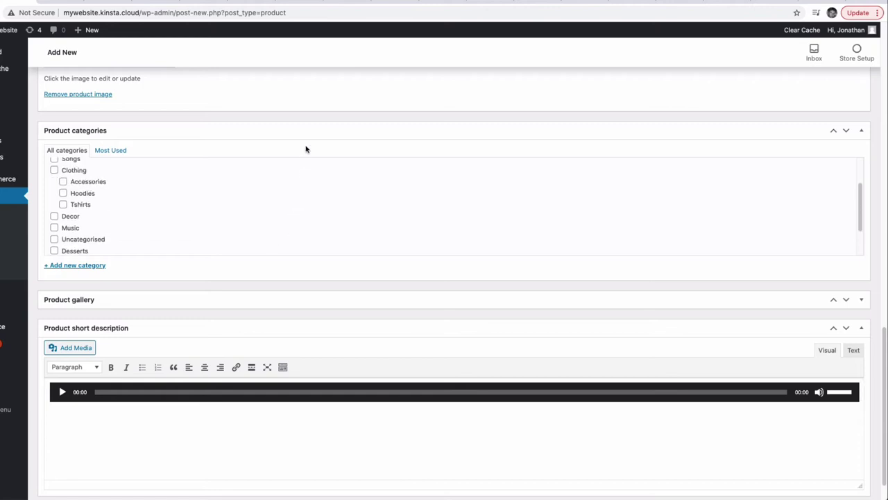
{"action": "scroll", "coordinate": [305, 146], "scroll_direction": "up", "scroll_amount": 6}
{"action": "scroll", "coordinate": [333, 146], "scroll_direction": "up", "scroll_amount": 5}
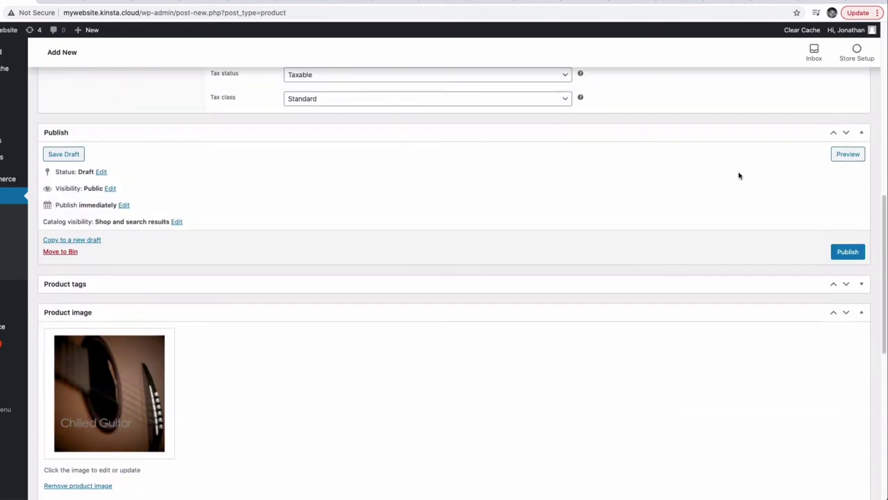
{"action": "left_click", "coordinate": [848, 156]}
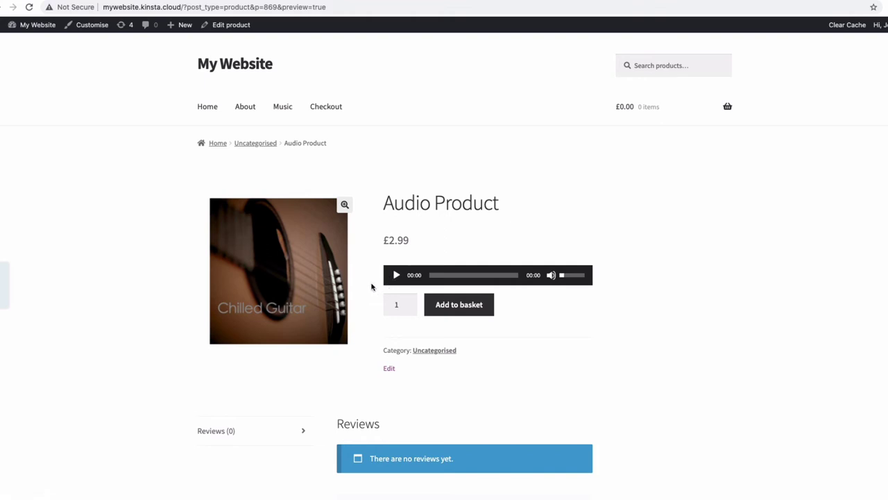
{"action": "left_click", "coordinate": [397, 275]}
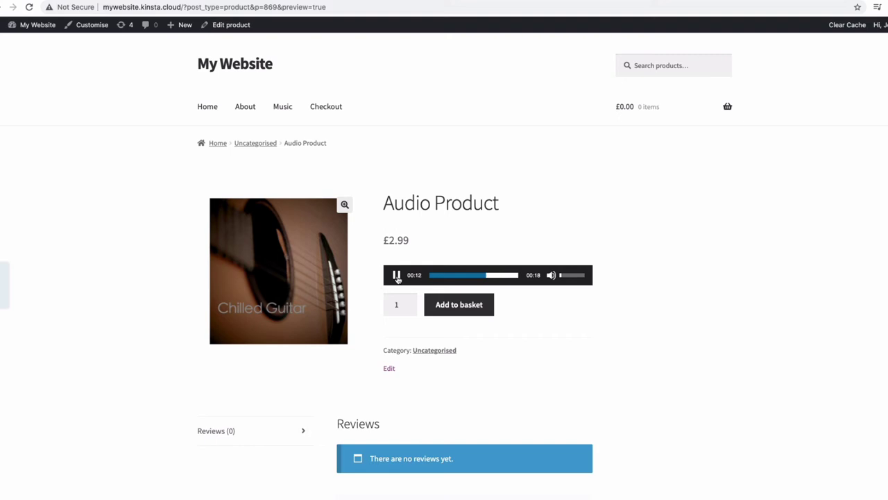
{"action": "left_click", "coordinate": [396, 275]}
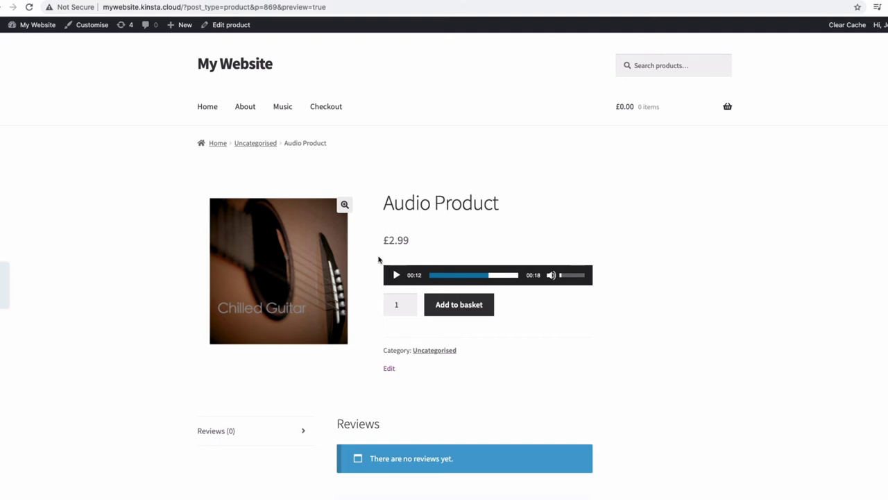
Step: Start a new product named "Variable" and set its product type to Variable product
{"action": "left_click", "coordinate": [56, 1]}
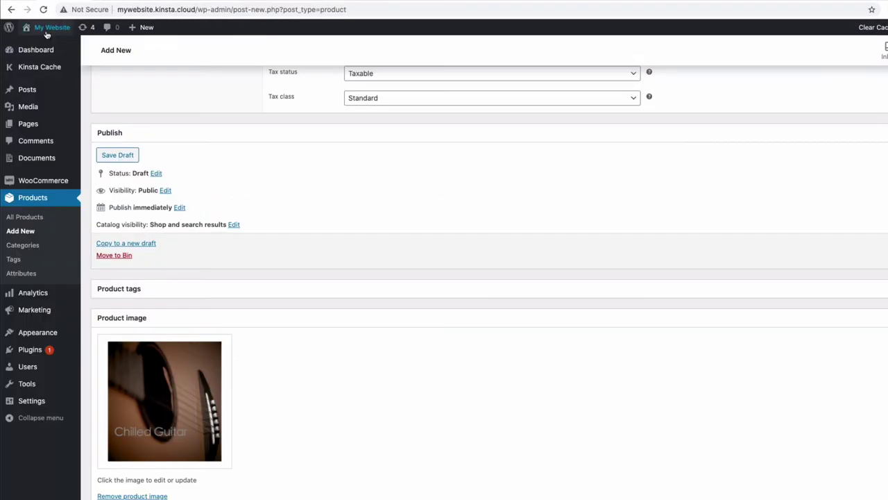
{"action": "left_click", "coordinate": [21, 231]}
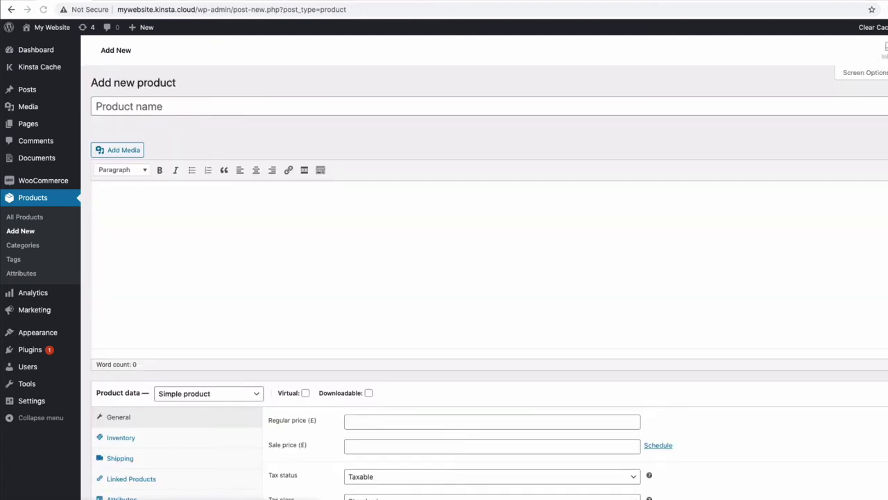
{"action": "left_click", "coordinate": [138, 105]}
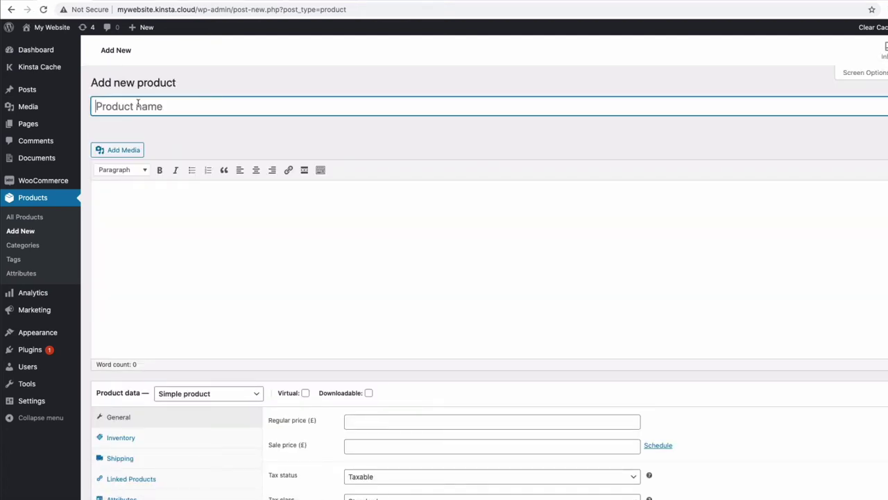
{"action": "type", "text": "Variable"}
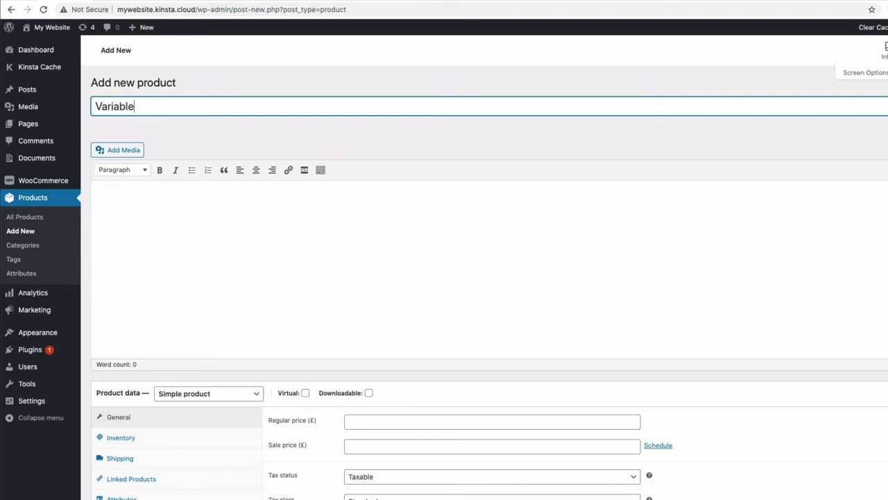
{"action": "scroll", "coordinate": [188, 283], "scroll_direction": "down", "scroll_amount": 2}
{"action": "scroll", "coordinate": [203, 260], "scroll_direction": "down", "scroll_amount": 1}
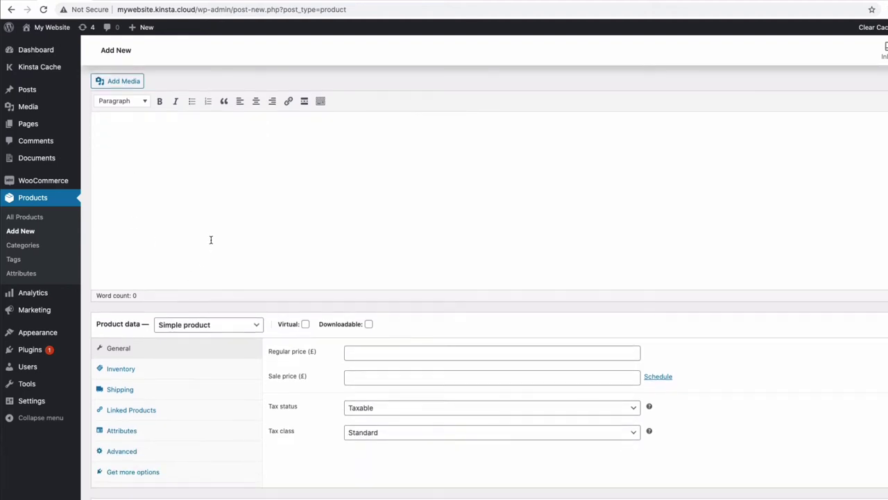
{"action": "left_click", "coordinate": [195, 314]}
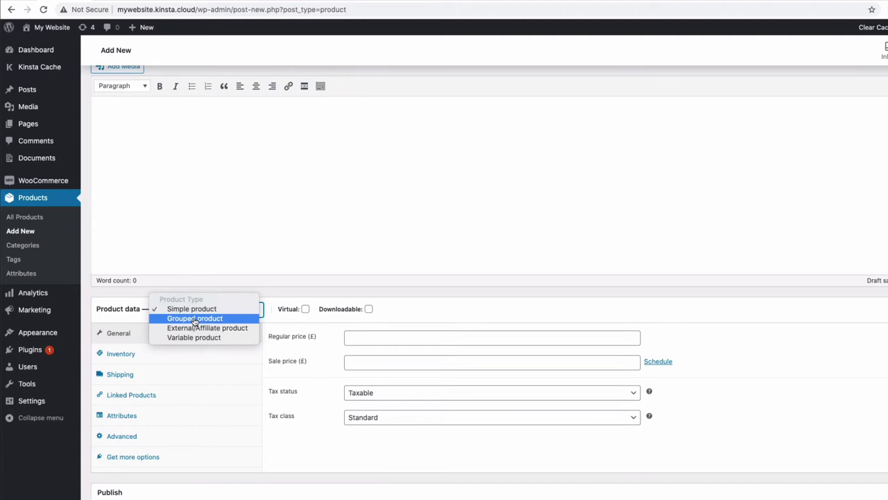
{"action": "left_click", "coordinate": [195, 338]}
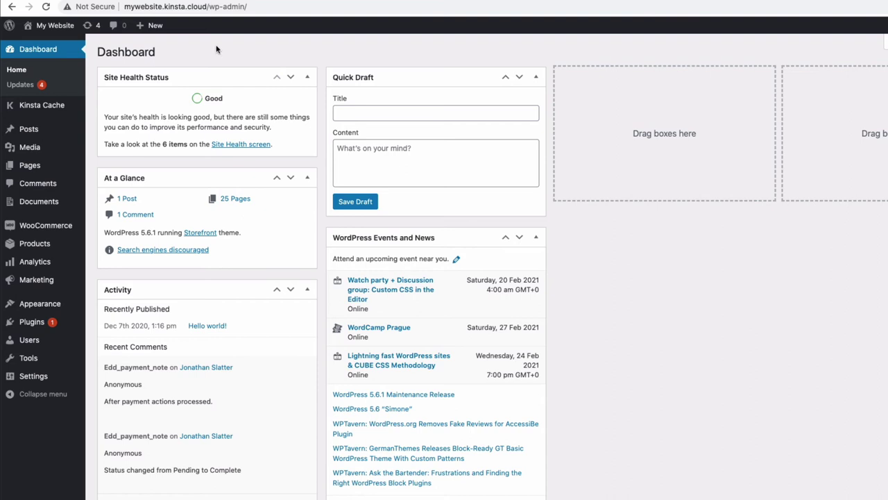
Step: Open the form for uploading a plugin in .zip format
{"action": "mouse_move", "coordinate": [35, 322]}
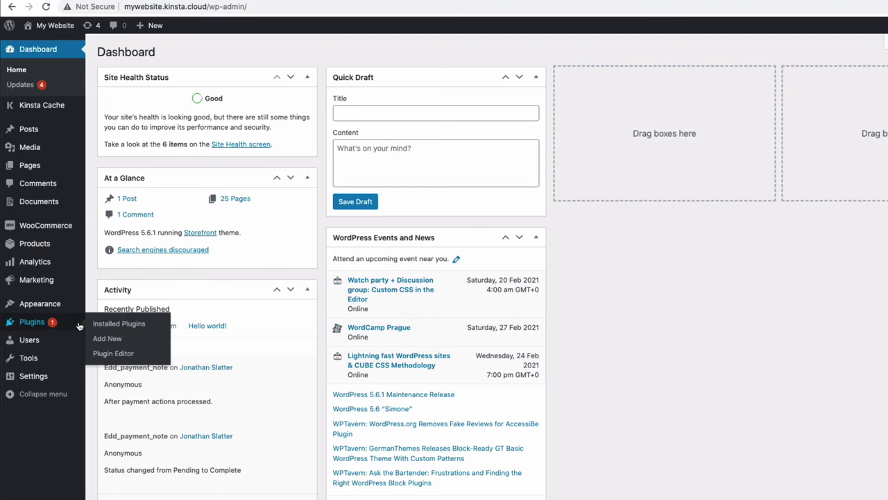
{"action": "left_click", "coordinate": [112, 338]}
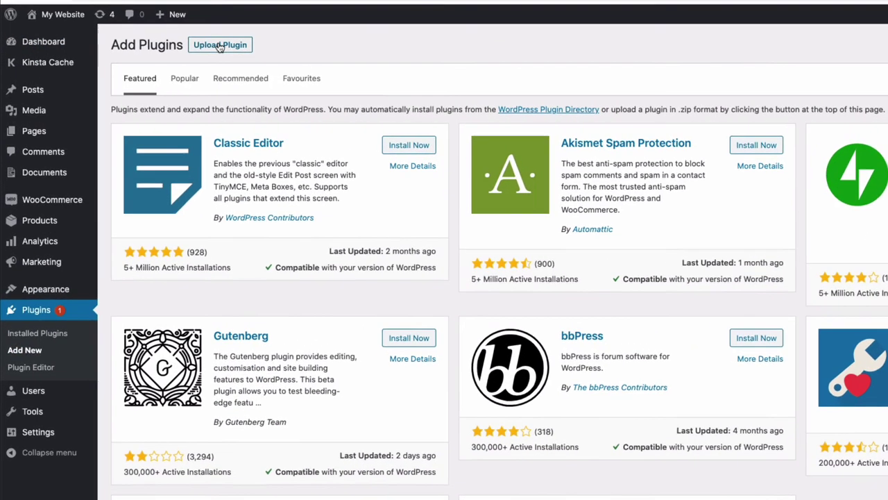
{"action": "left_click", "coordinate": [193, 54]}
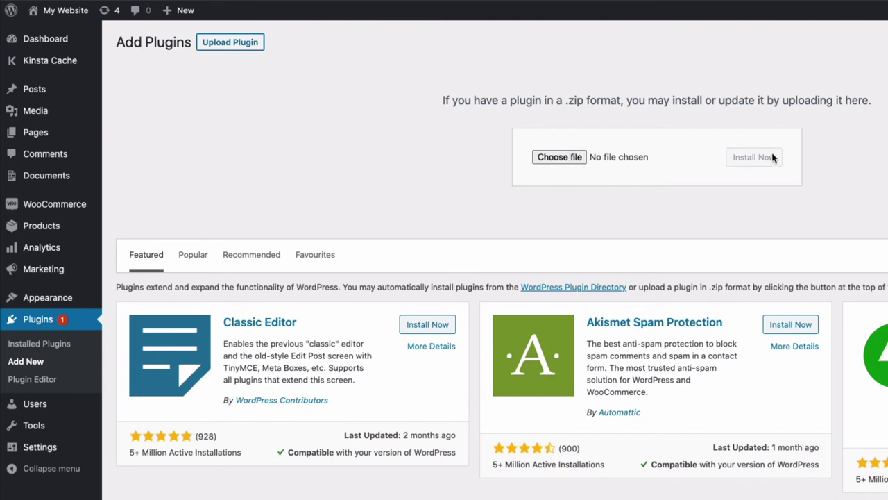
Step: In the WooCommerce Product Table plugin's settings, paste the license key and activate it
{"action": "left_click", "coordinate": [41, 321]}
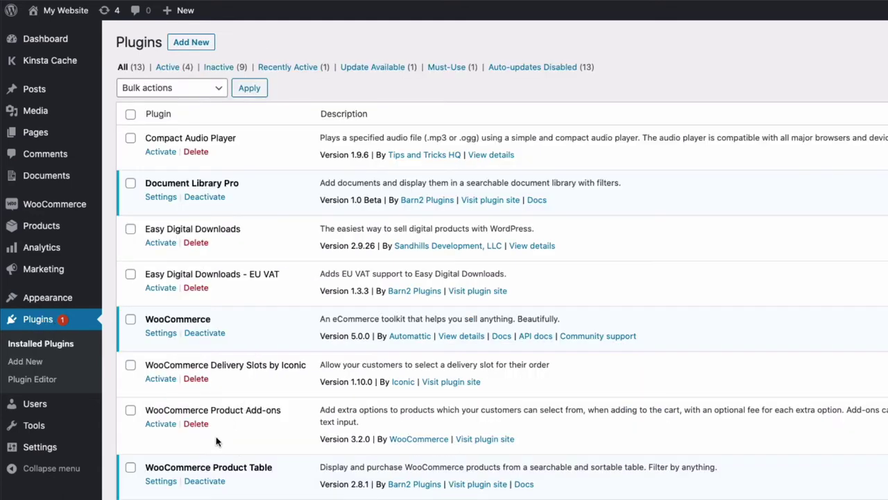
{"action": "scroll", "coordinate": [208, 440], "scroll_direction": "down", "scroll_amount": 1}
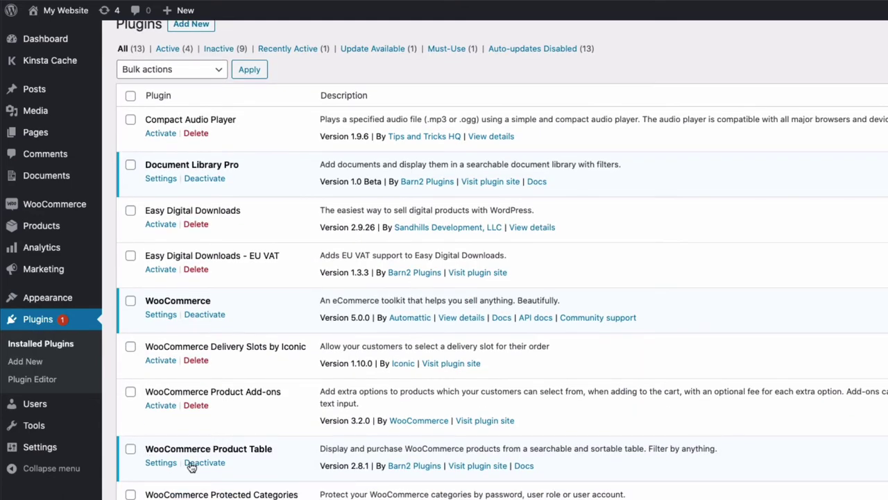
{"action": "left_click", "coordinate": [156, 464]}
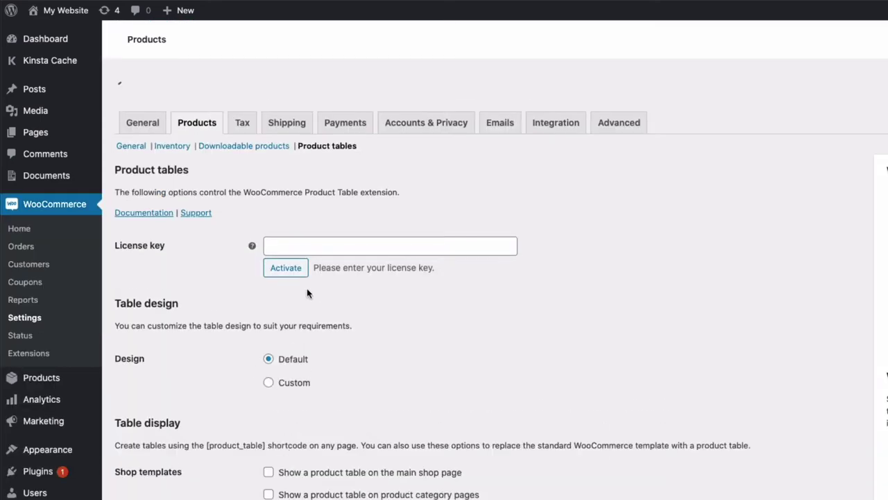
{"action": "left_click", "coordinate": [290, 219]}
{"action": "key", "text": "ctrl+v"}
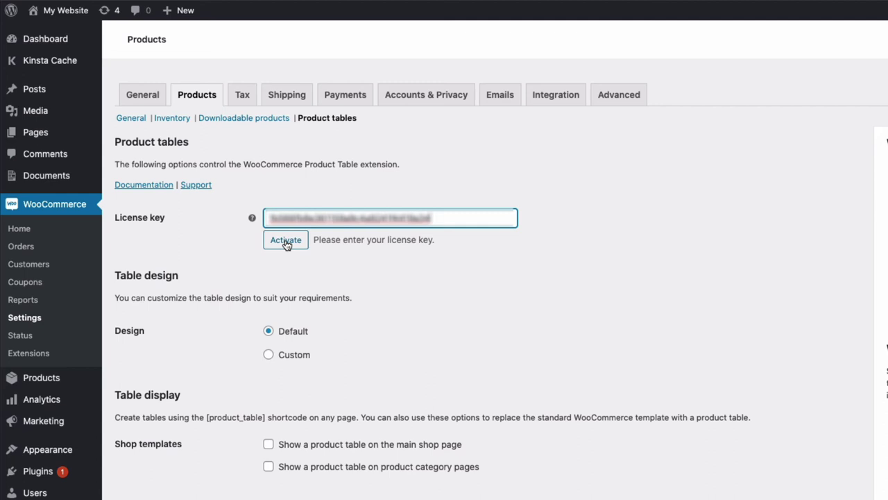
{"action": "left_click", "coordinate": [286, 241]}
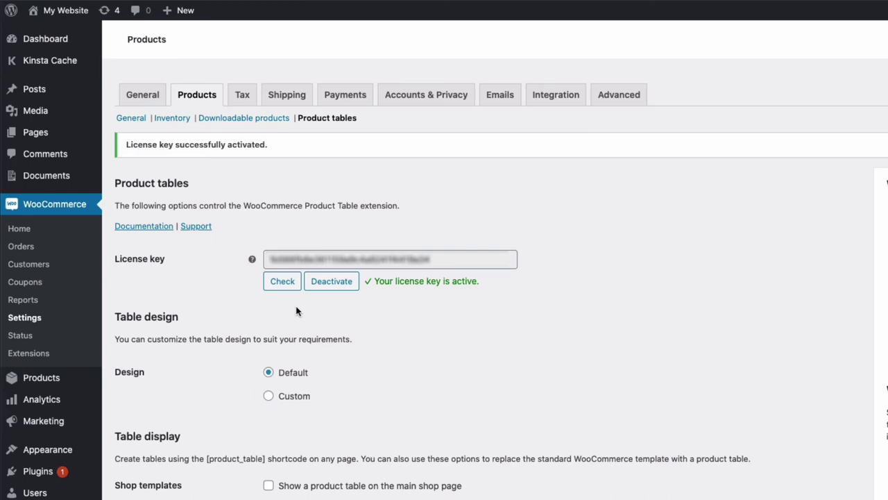
Step: Enable product tables on both the main shop page and the product category pages
{"action": "scroll", "coordinate": [297, 311], "scroll_direction": "down", "scroll_amount": 3}
{"action": "scroll", "coordinate": [296, 311], "scroll_direction": "down", "scroll_amount": 1}
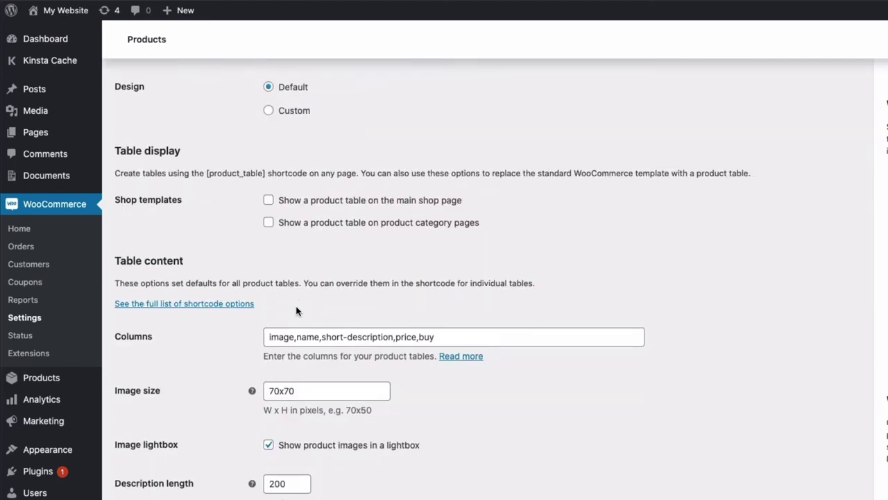
{"action": "left_click", "coordinate": [270, 201]}
{"action": "left_click", "coordinate": [268, 222]}
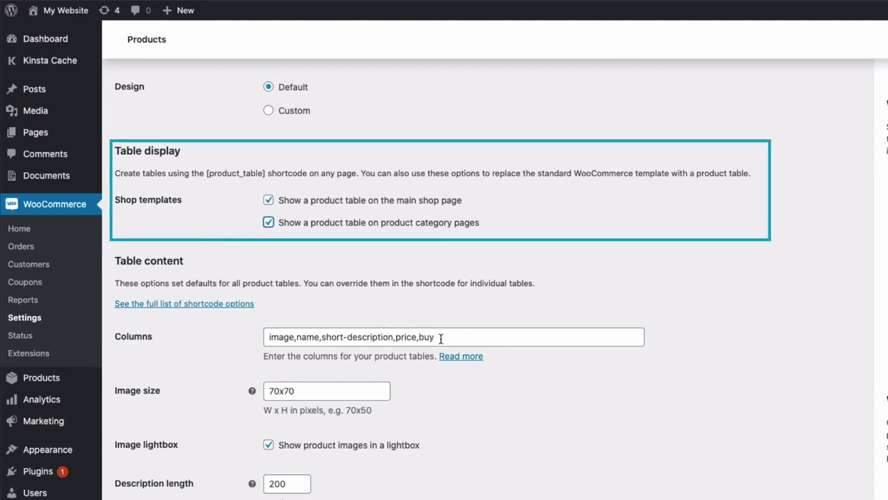
Step: Replace the product table's default columns with short-description,image,name,categories,price,buy
{"action": "left_click_drag", "start_coordinate": [441, 338], "coordinate": [280, 325]}
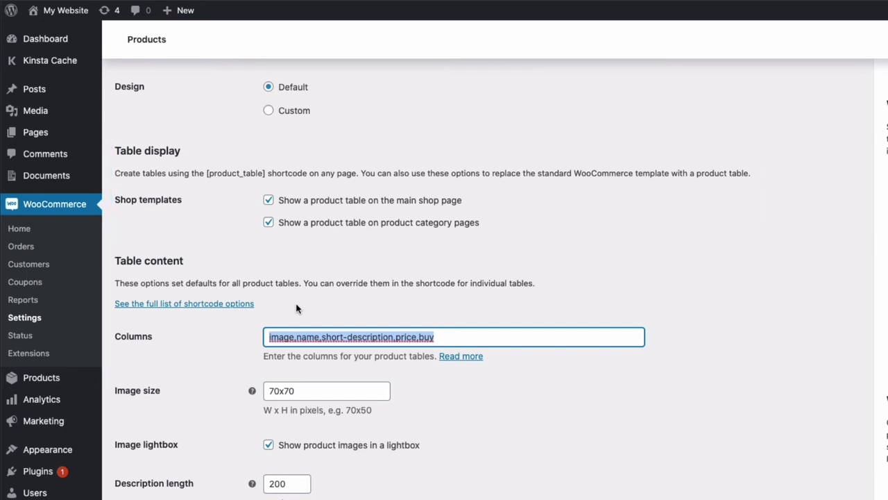
{"action": "key", "text": "BackSpace"}
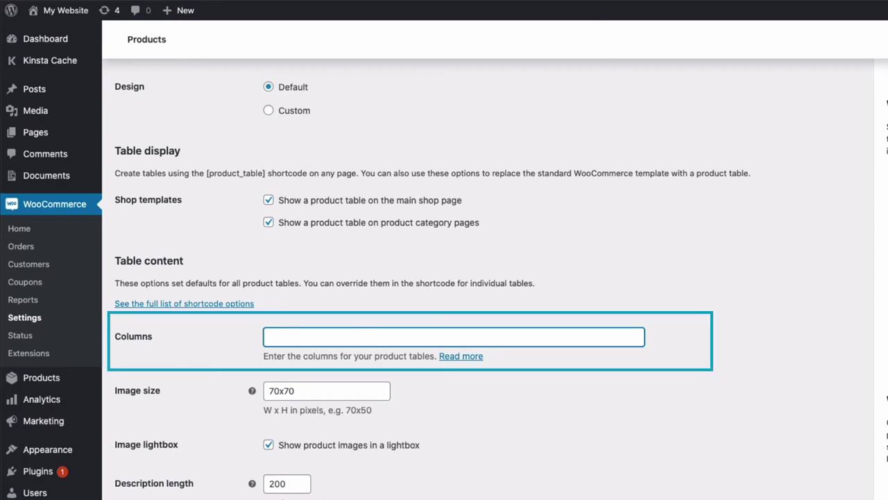
{"action": "type", "text": "short-description,"}
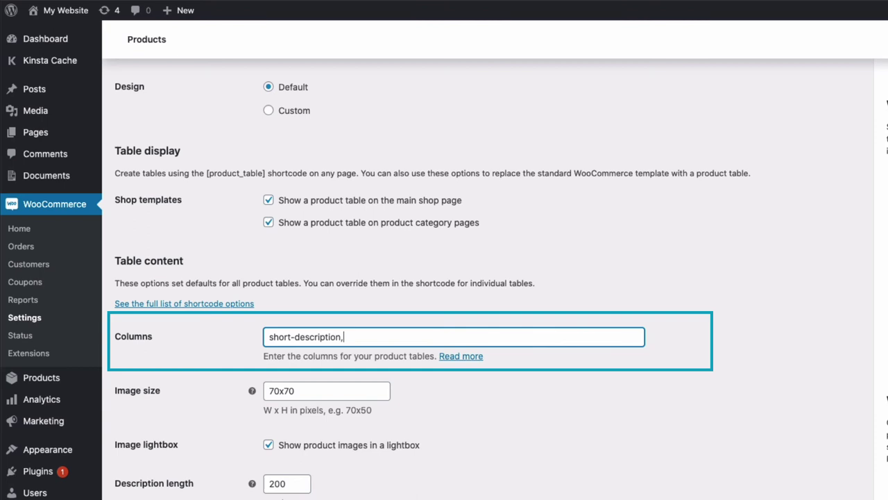
{"action": "type", "text": "image,name,"}
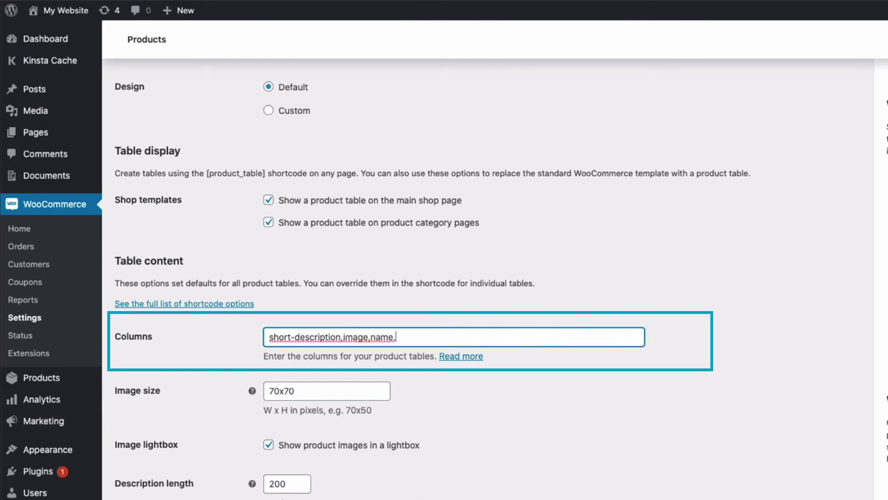
{"action": "type", "text": "categories,price,buy"}
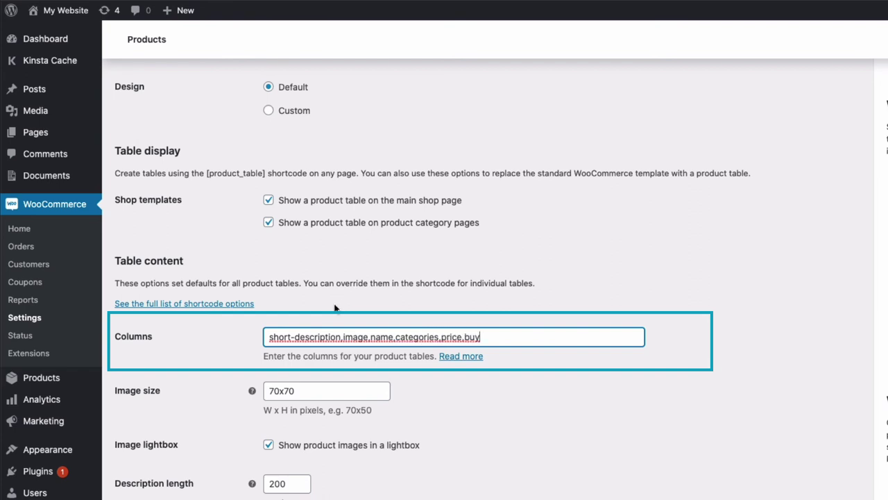
{"action": "left_click", "coordinate": [308, 310]}
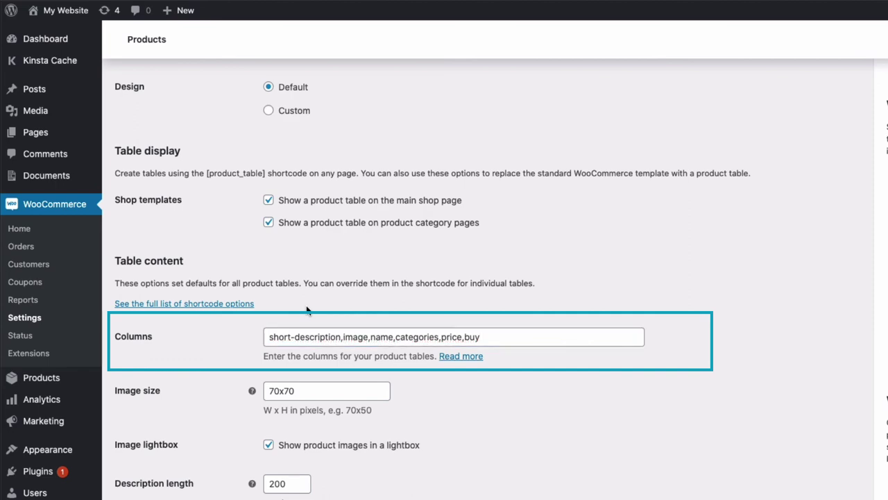
Step: Enable showing shortcodes, HTML and other formatting in the table, and save the product table settings
{"action": "scroll", "coordinate": [305, 307], "scroll_direction": "down", "scroll_amount": 5}
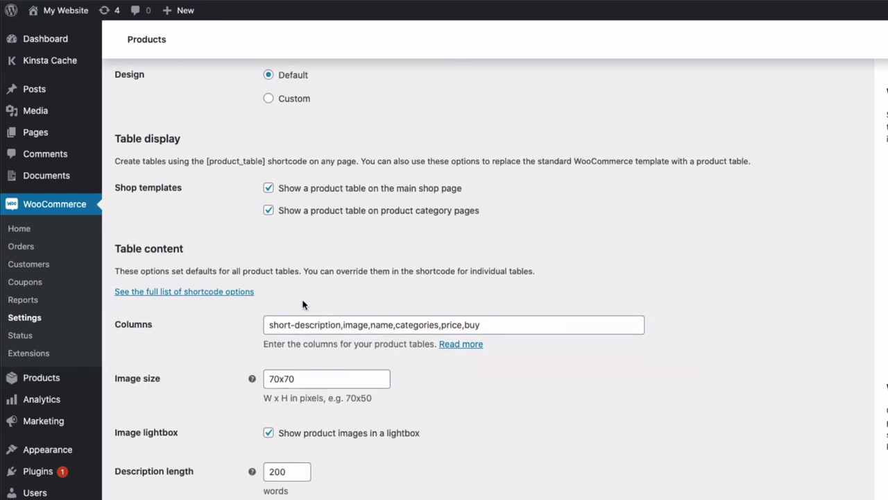
{"action": "scroll", "coordinate": [302, 305], "scroll_direction": "down", "scroll_amount": 10}
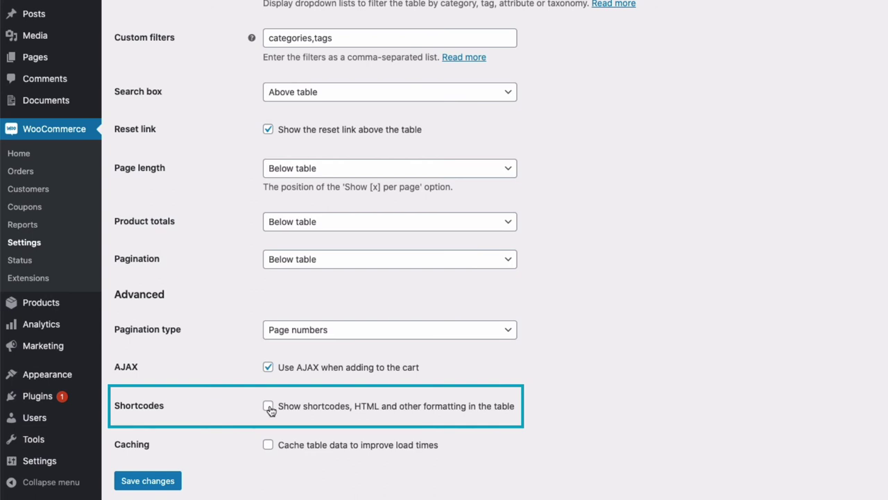
{"action": "left_click", "coordinate": [268, 407]}
{"action": "left_click", "coordinate": [155, 484]}
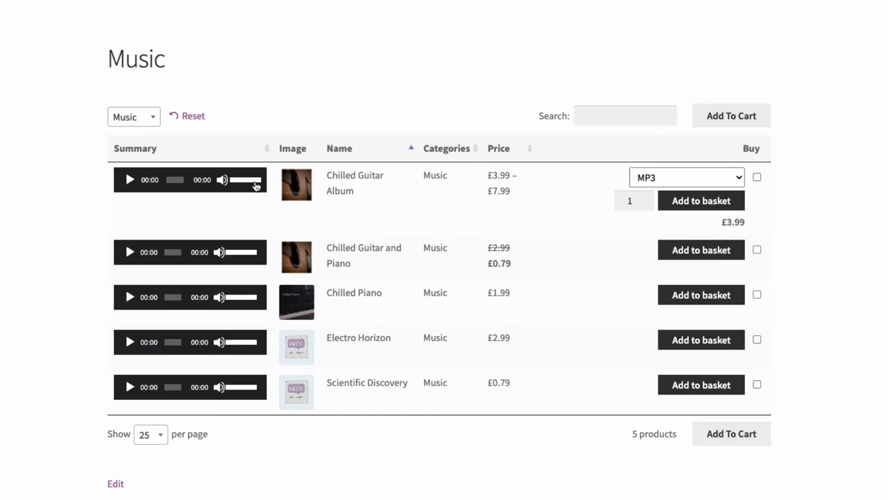
{"action": "left_click_drag", "start_coordinate": [259, 182], "coordinate": [238, 195]}
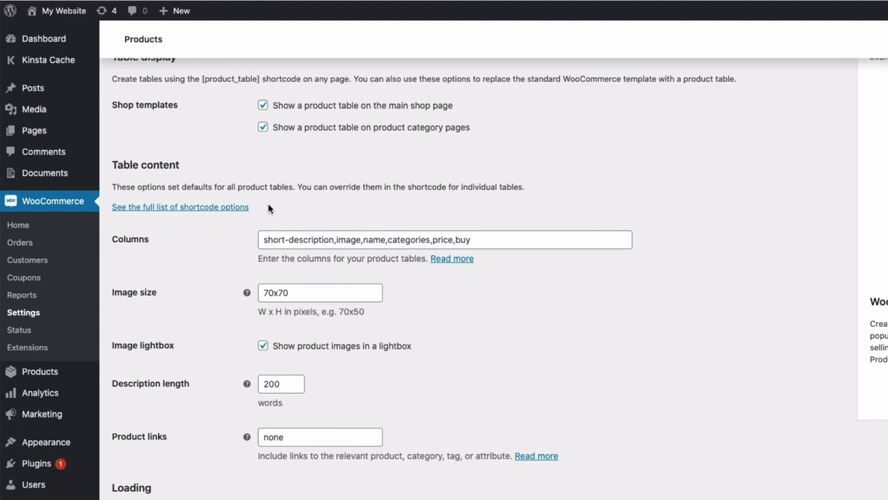
Step: Give the short-description column the custom heading "Audio Preview" in the table's columns setting and save the changes
{"action": "scroll", "coordinate": [268, 204], "scroll_direction": "down", "scroll_amount": 1}
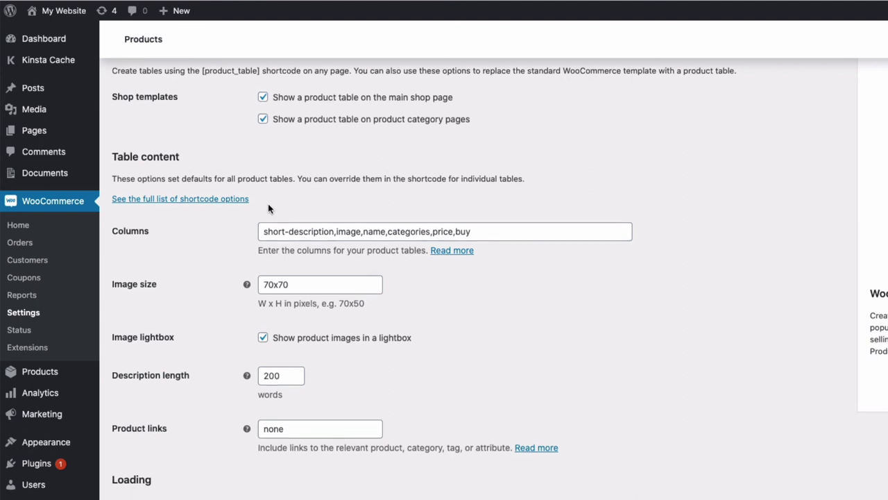
{"action": "left_click", "coordinate": [333, 231]}
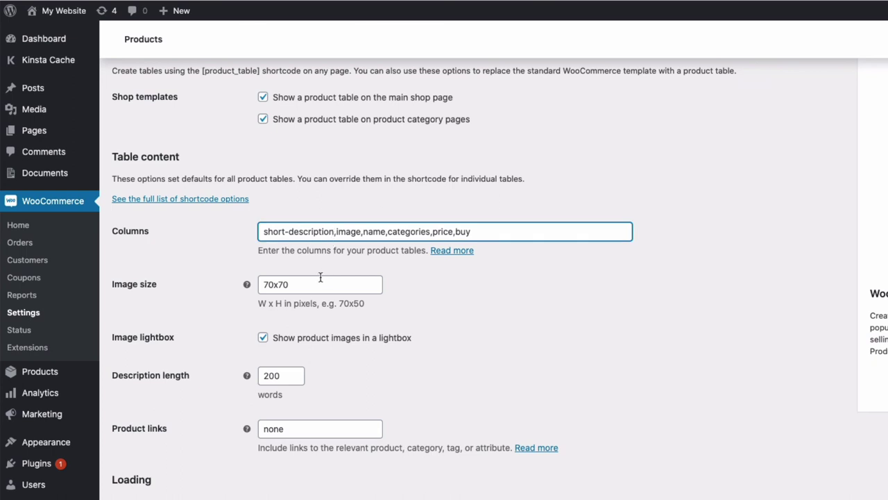
{"action": "type", "text": ":"}
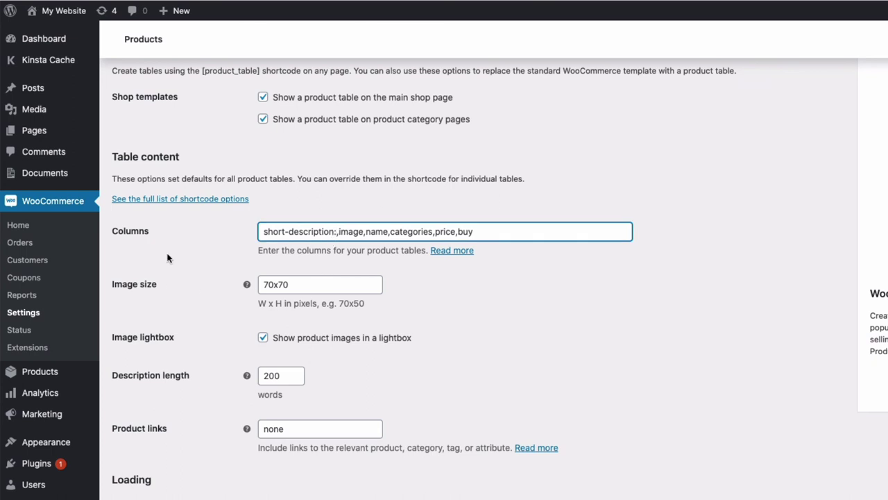
{"action": "type", "text": "Audio"}
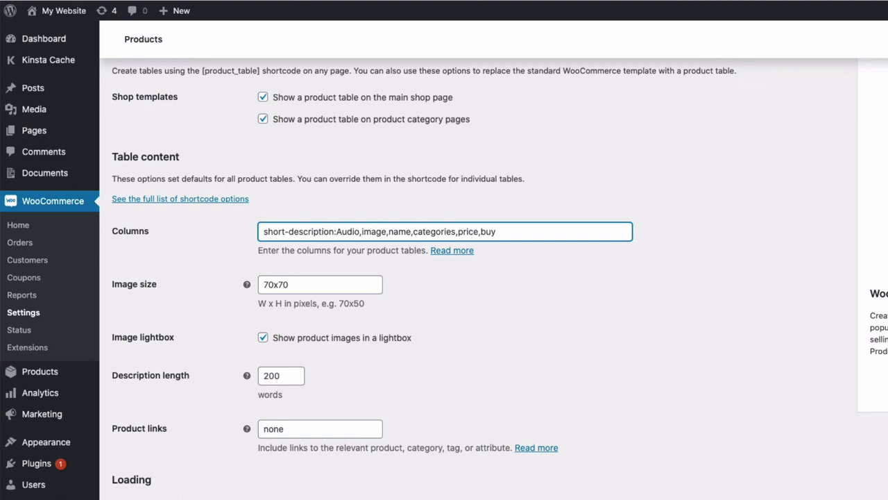
{"action": "type", "text": " Previ"}
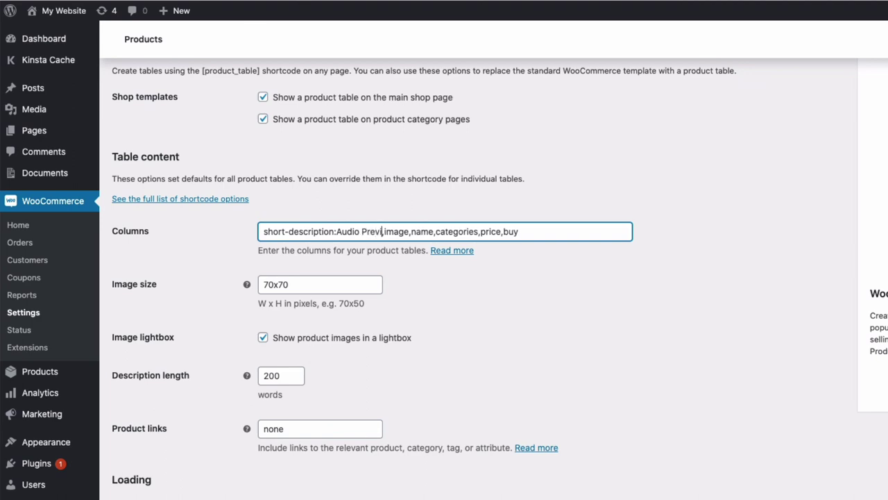
{"action": "type", "text": "ew"}
{"action": "scroll", "coordinate": [146, 139], "scroll_direction": "down", "scroll_amount": 15}
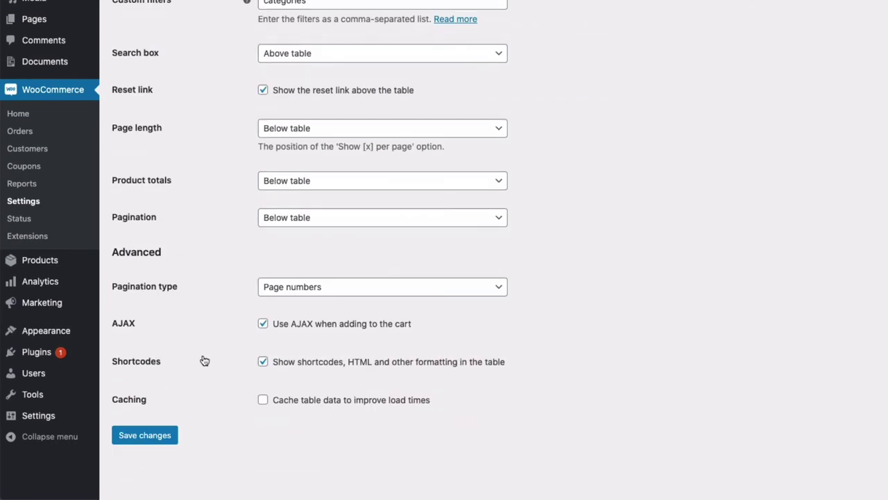
{"action": "left_click", "coordinate": [157, 431]}
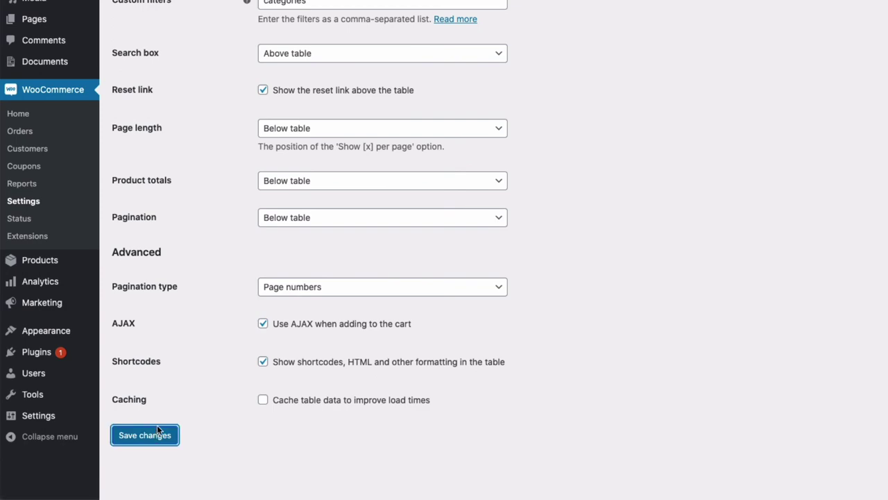